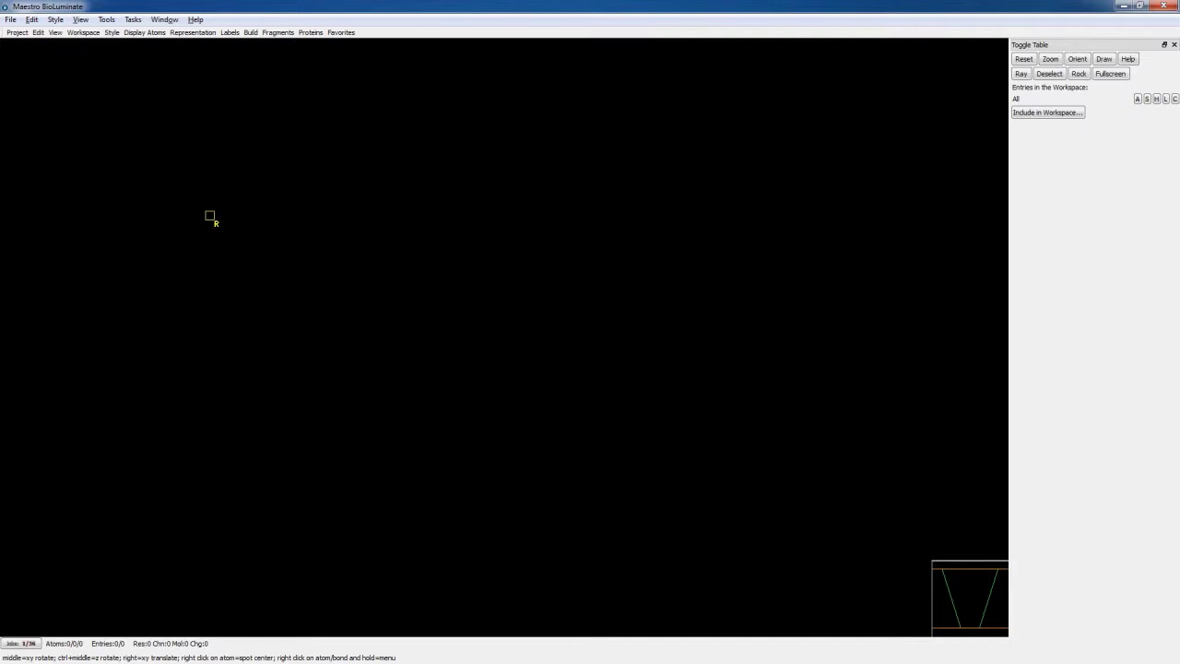
# Download chain B of PDB entry 3MAX into the workspace via Get PDB.
pyautogui.click(10, 20)
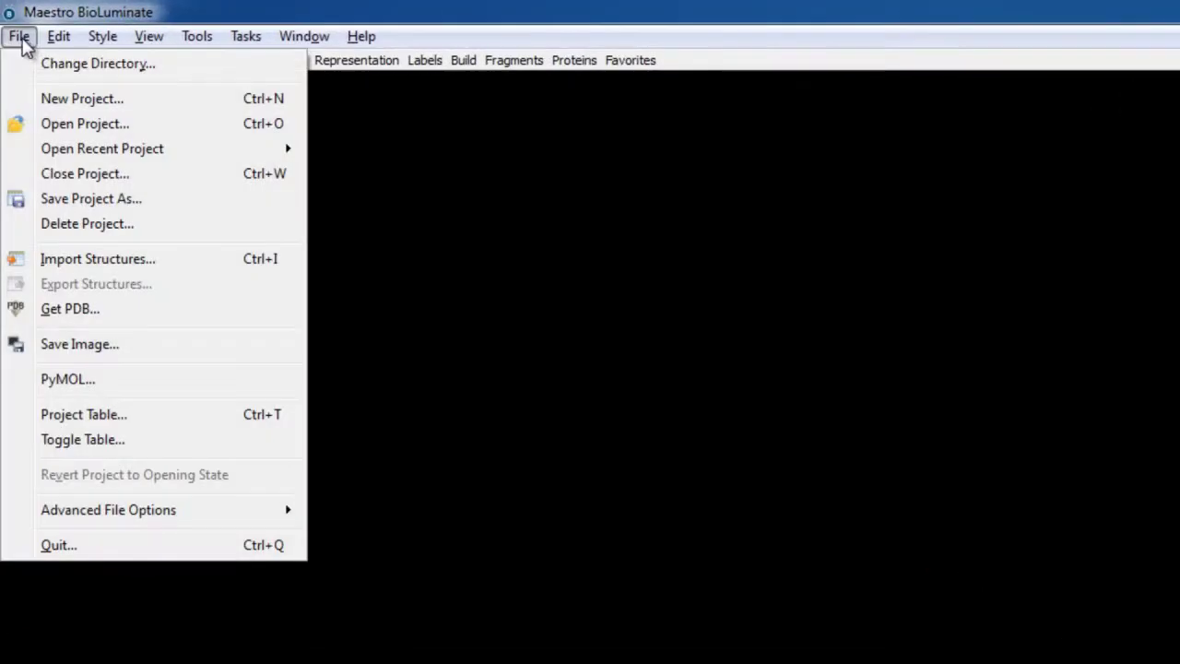
pyautogui.click(130, 309)
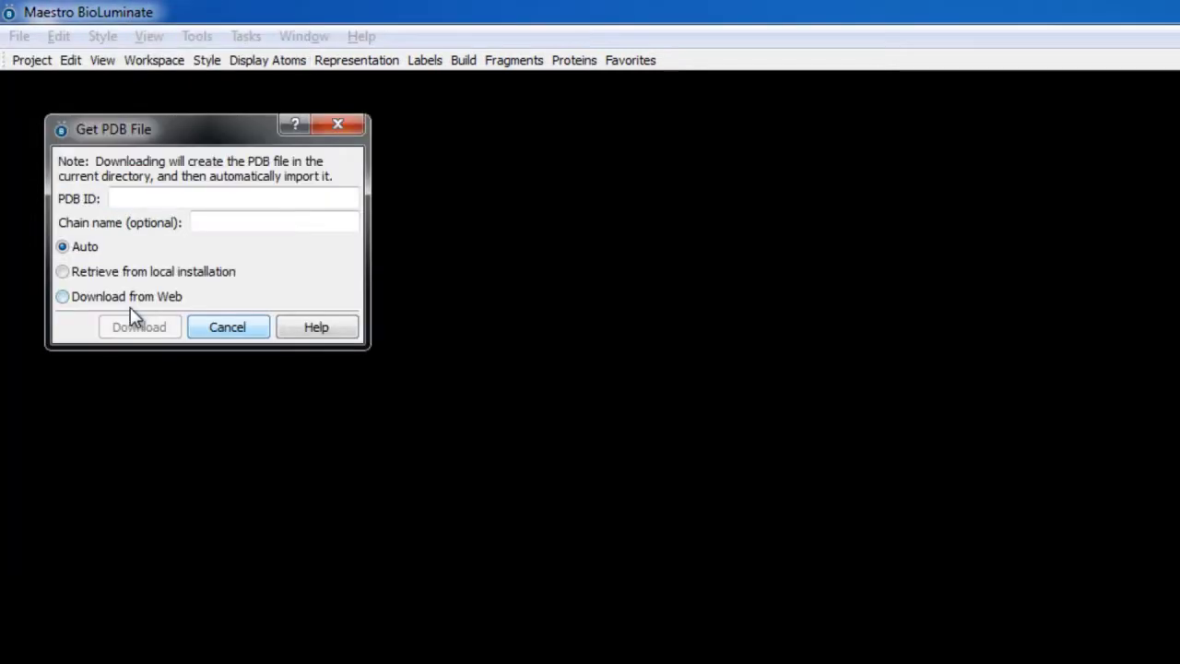
pyautogui.click(187, 200)
pyautogui.write('3MAX')
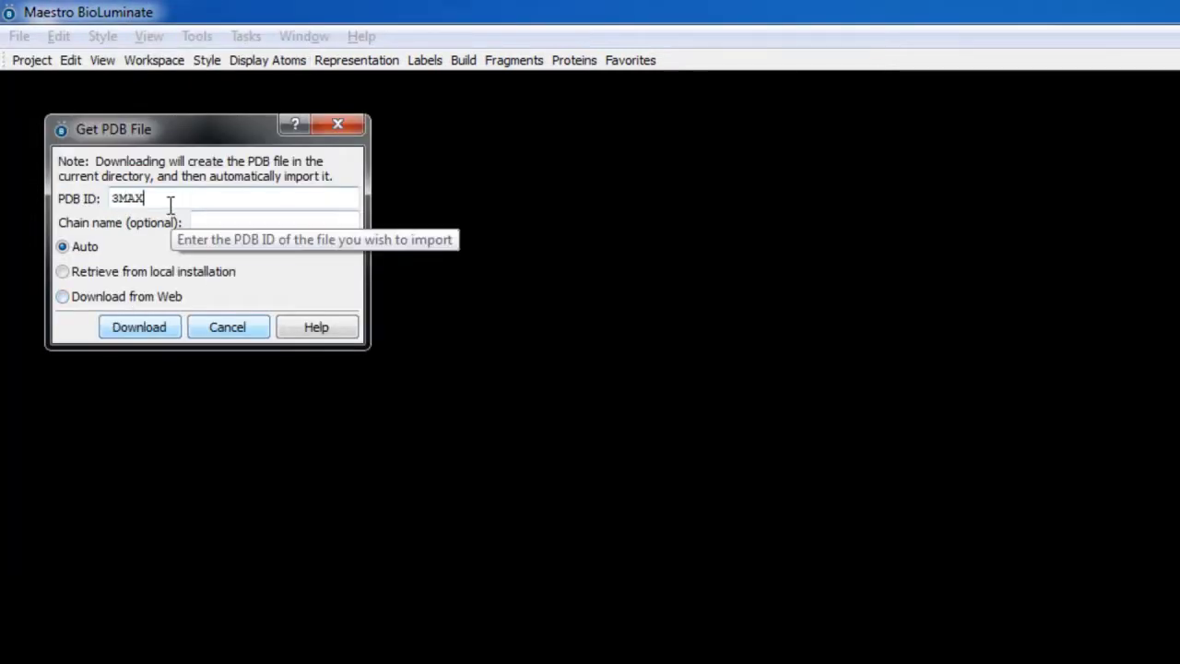
pyautogui.press('Tab')
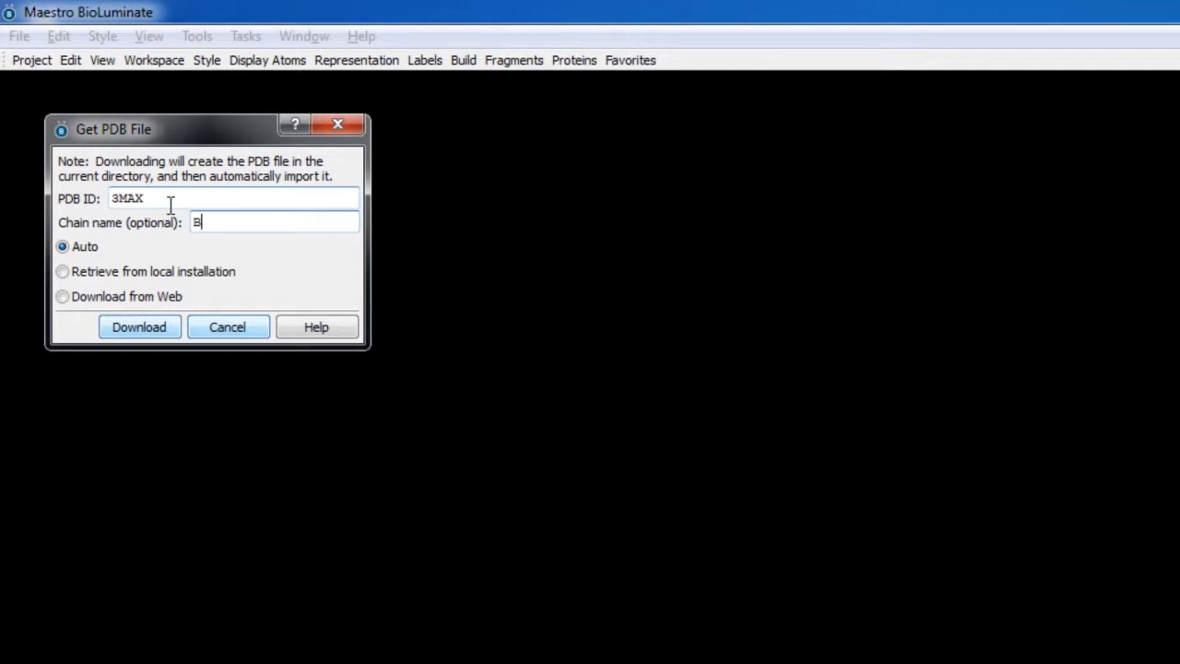
pyautogui.click(137, 331)
# Download chain B of PDB entry 1T64 into the workspace.
pyautogui.click(19, 36)
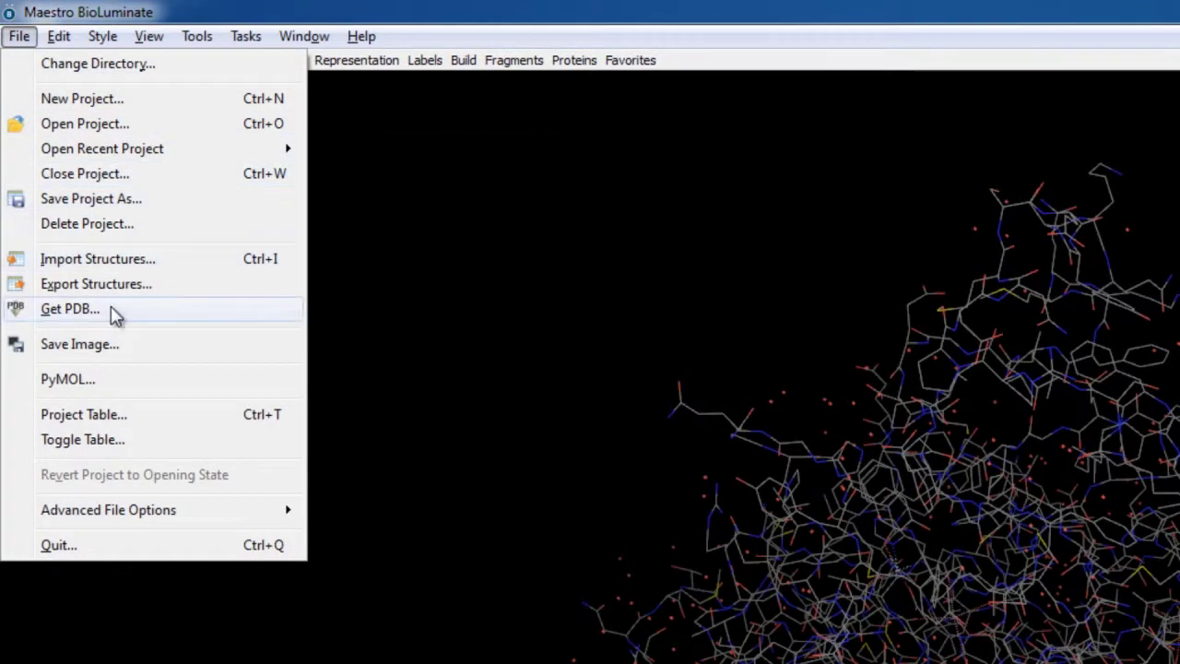
pyautogui.click(110, 308)
pyautogui.doubleClick(172, 195)
pyautogui.write('1T64')
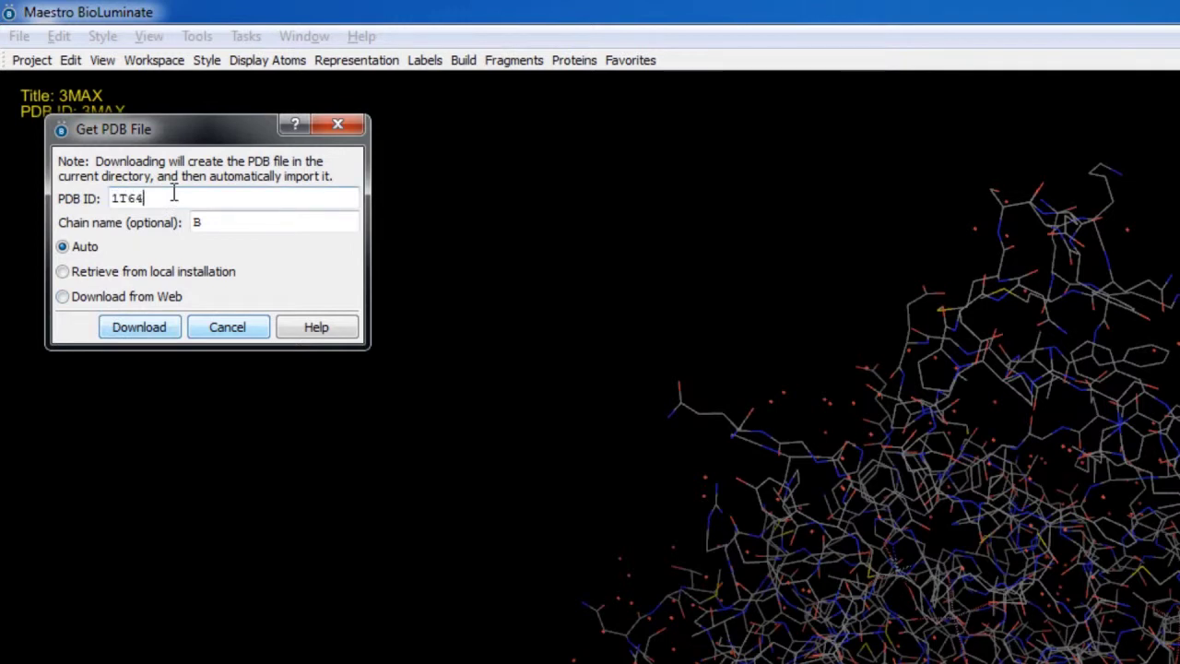
pyautogui.click(173, 323)
# Download chain B of PDB entry 1C3R into the workspace.
pyautogui.click(18, 36)
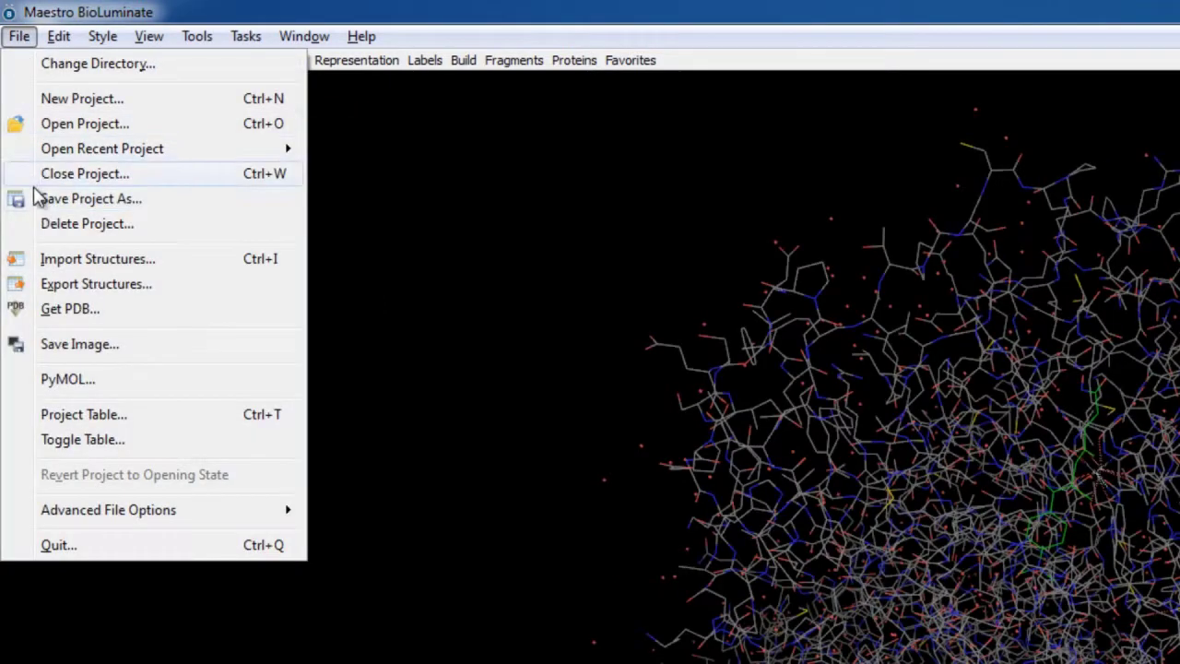
pyautogui.click(120, 318)
pyautogui.doubleClick(148, 198)
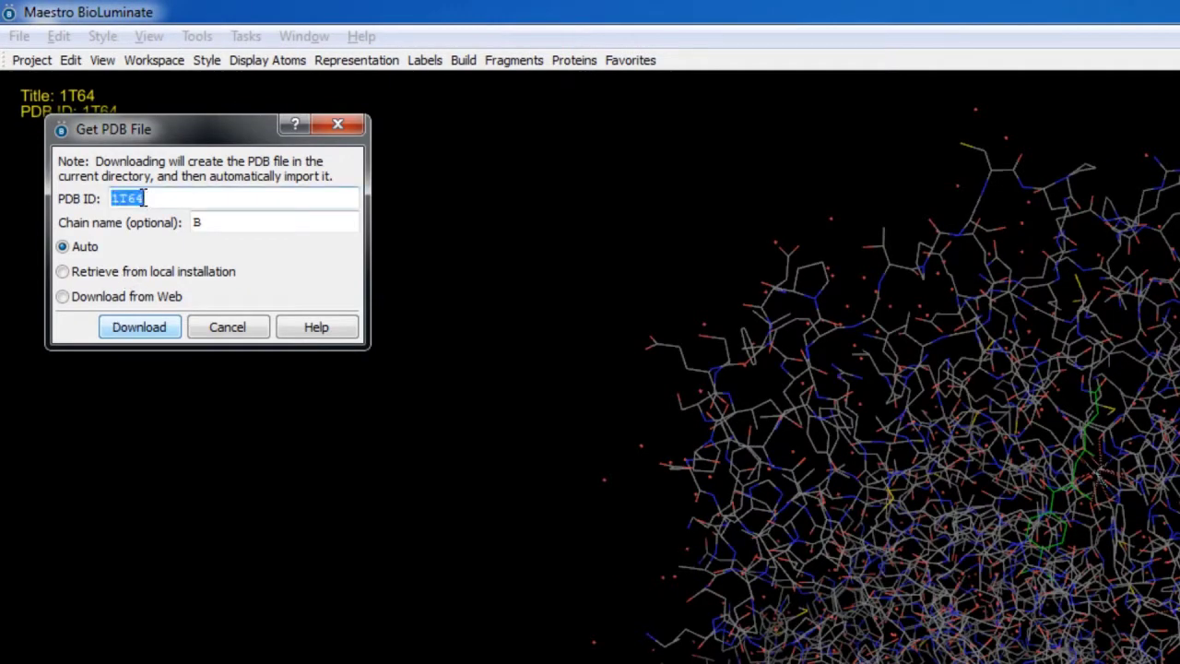
pyautogui.write('1C3R')
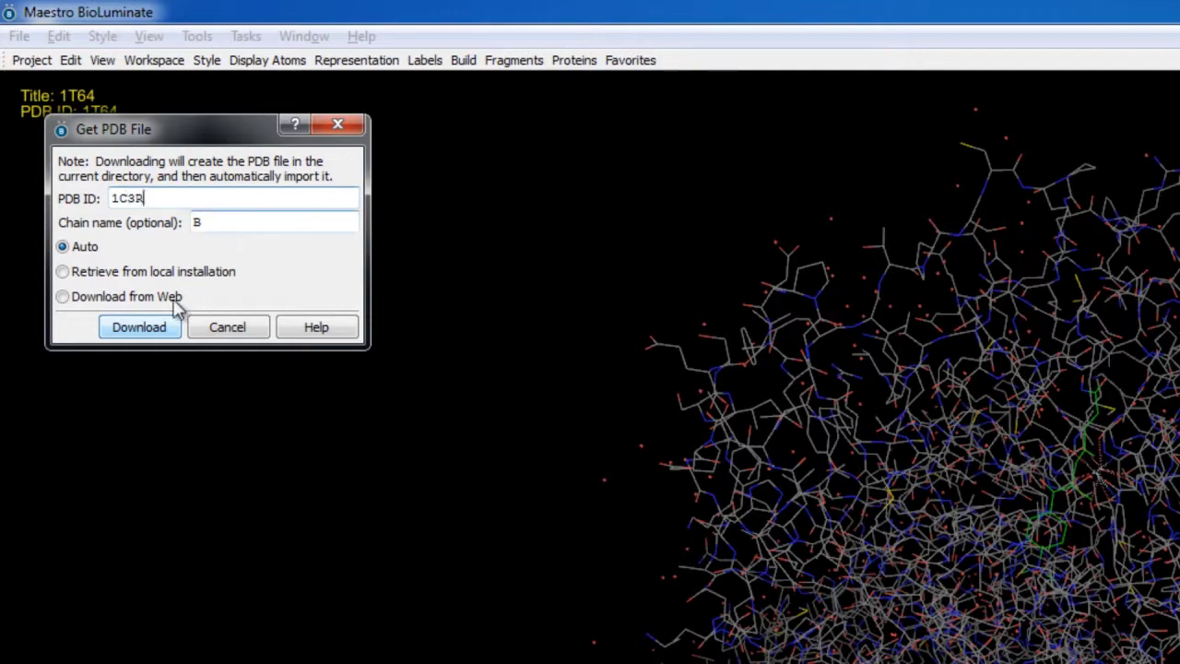
pyautogui.click(166, 327)
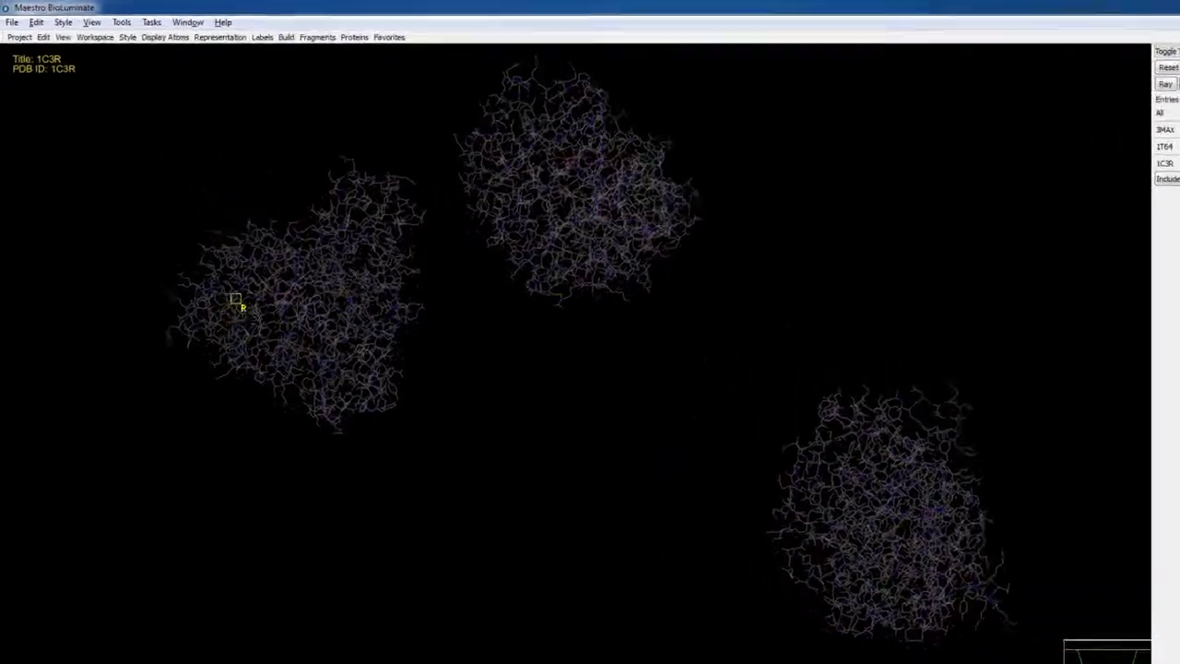
# Show 3MAX_B, 1T64_B and 1C3R_B in the Multiple Sequence Viewer, toggling line wrap on then off.
pyautogui.click(197, 37)
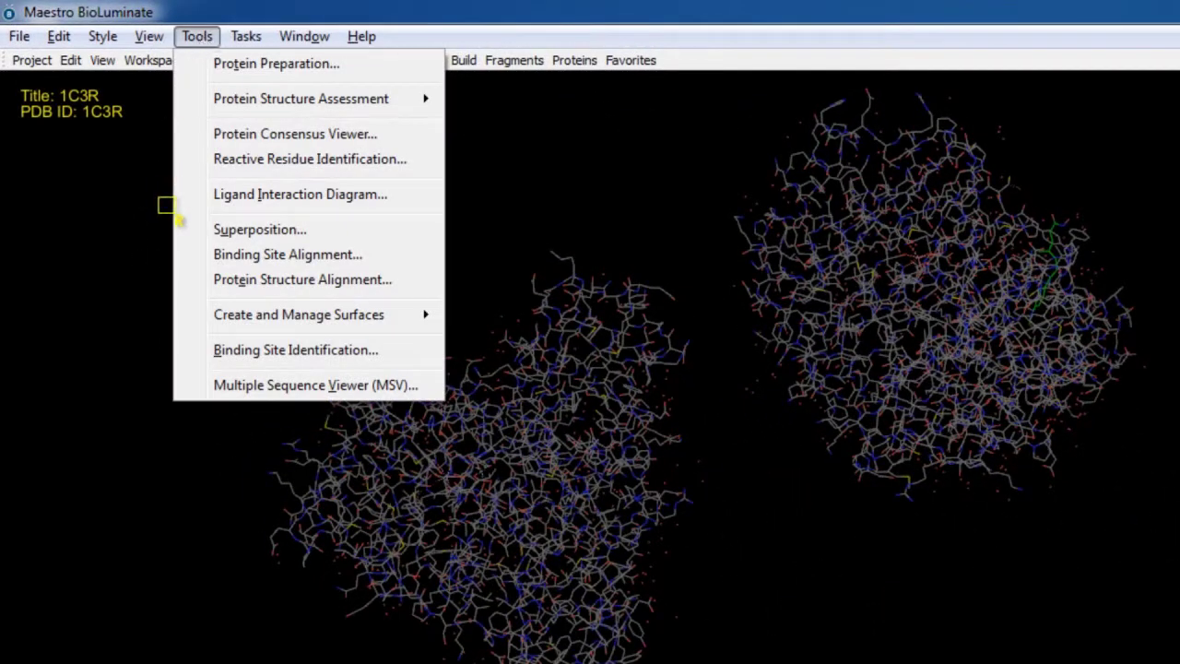
pyautogui.click(208, 386)
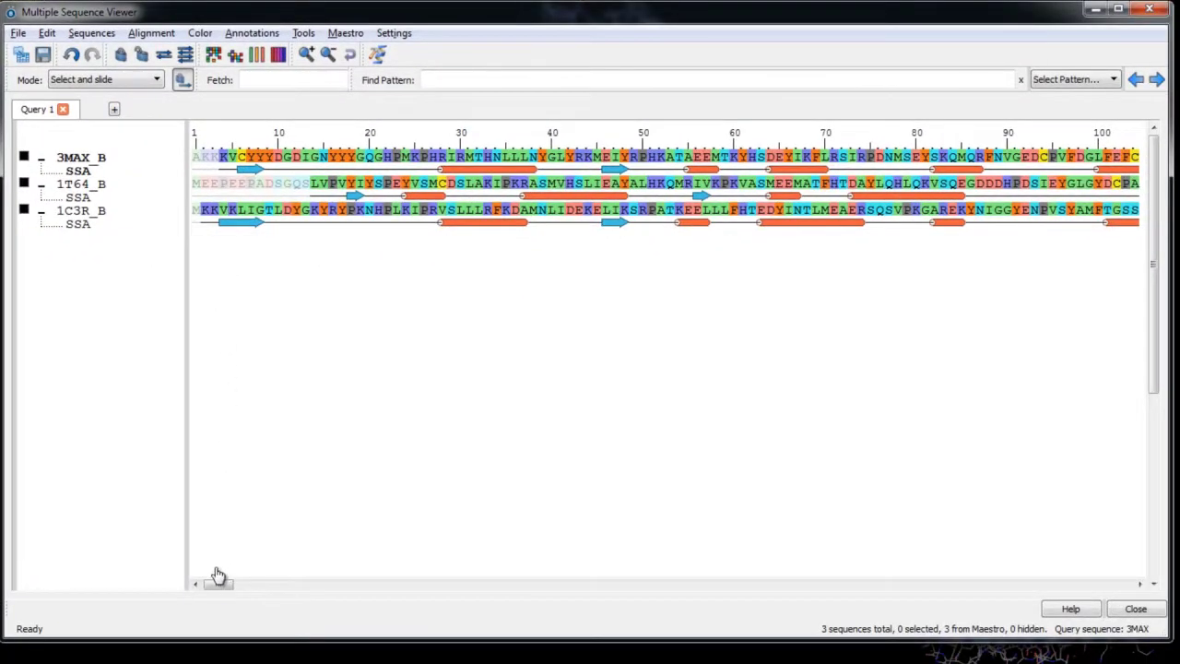
pyautogui.moveTo(218, 583); pyautogui.dragTo(144, 529)
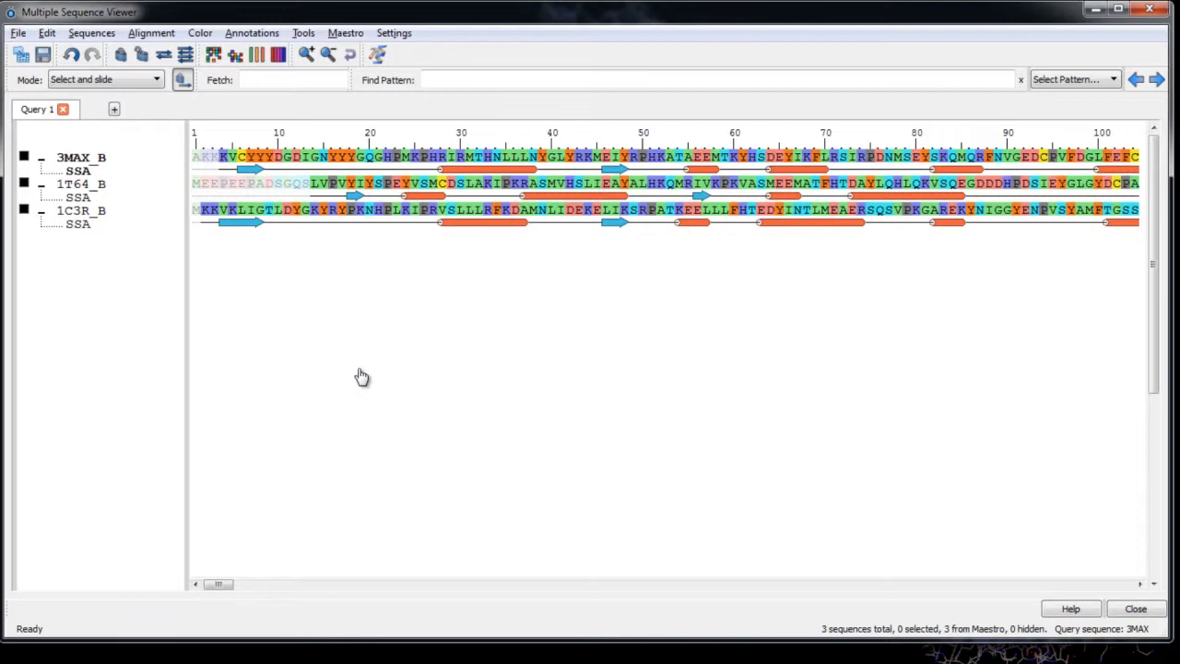
pyautogui.click(349, 56)
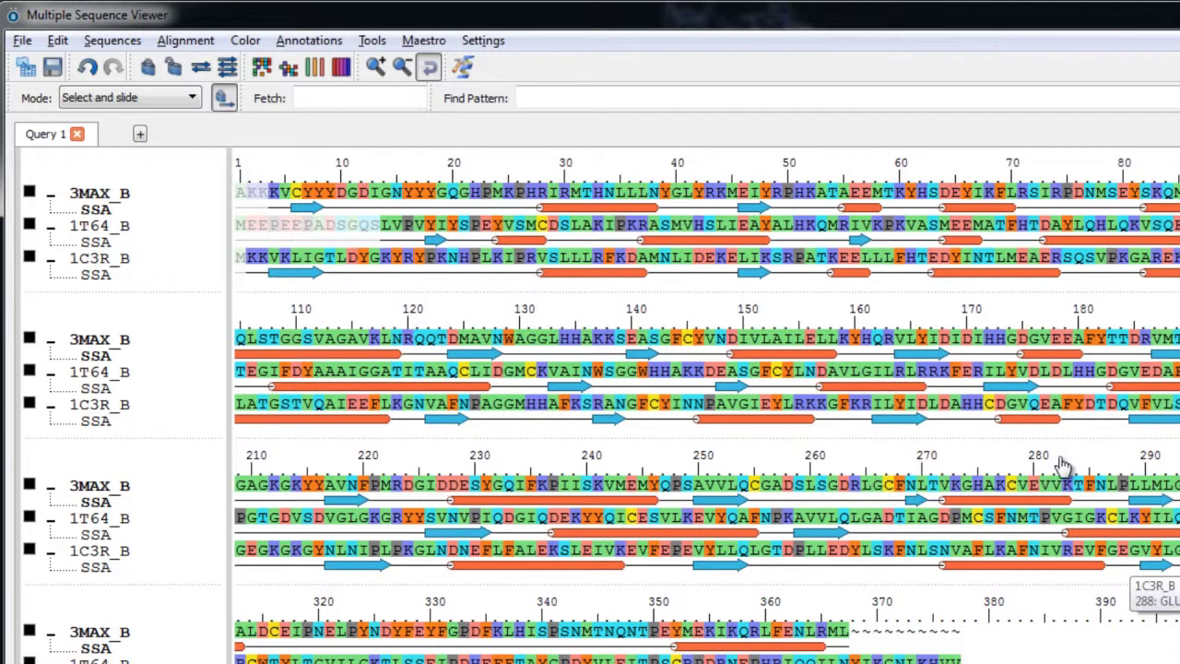
pyautogui.click(428, 67)
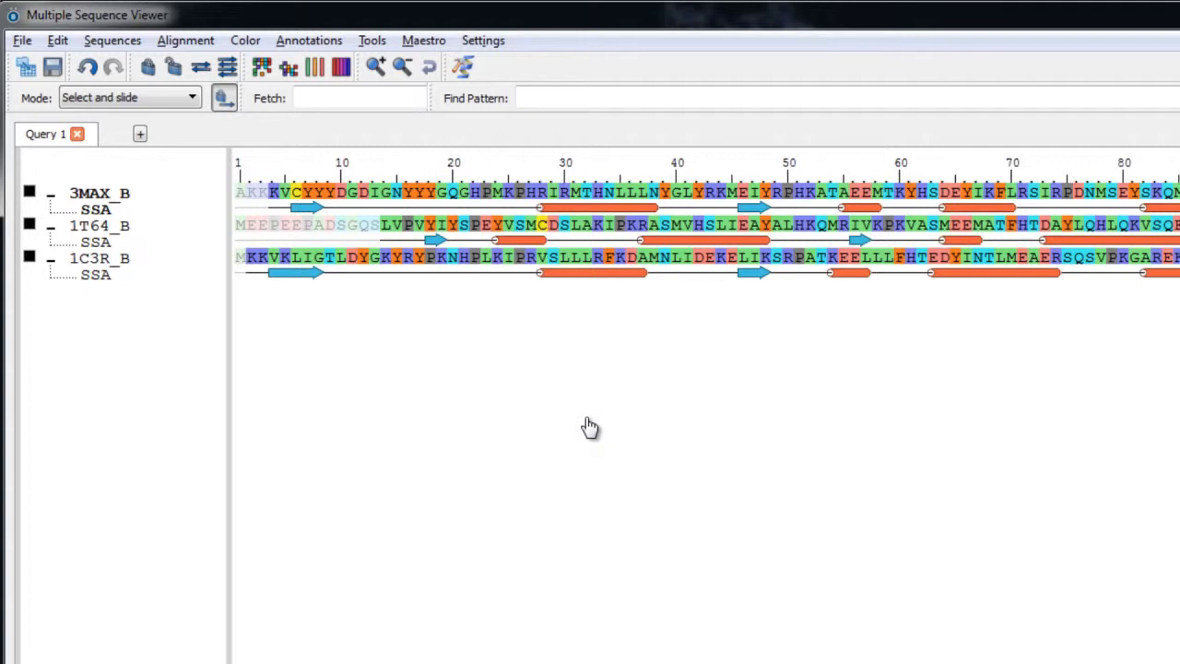
# Make 3MAX_B the query sequence, select 1T64_B and 1C3R_B too, and align all three.
pyautogui.rightClick(88, 199)
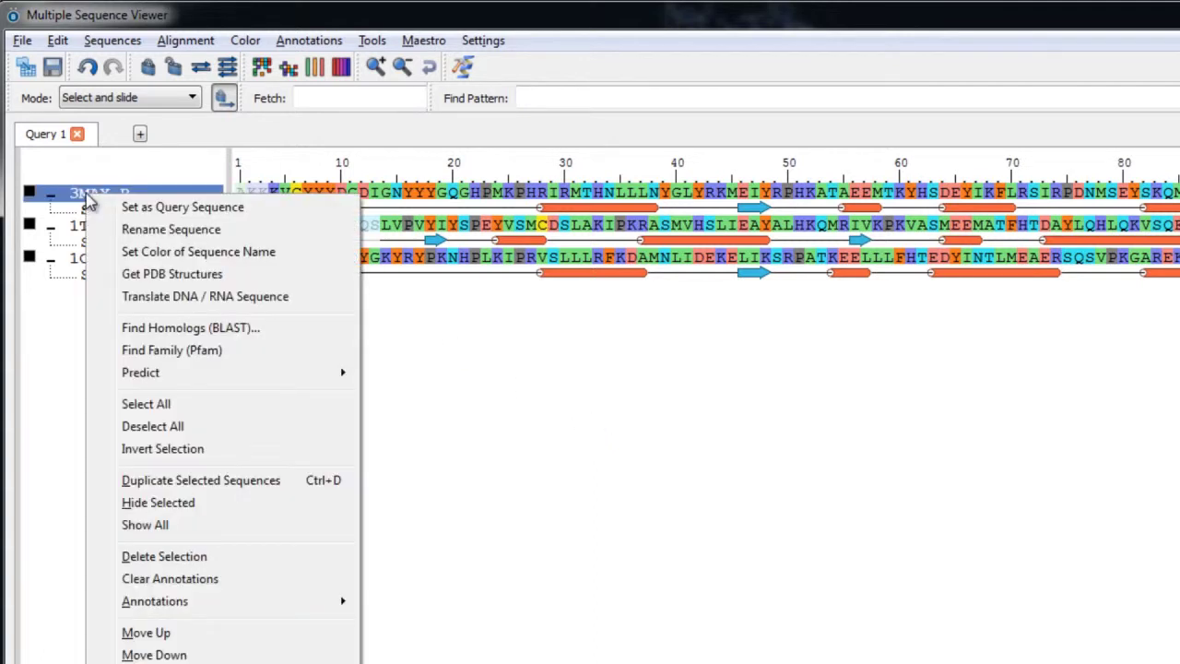
pyautogui.click(256, 212)
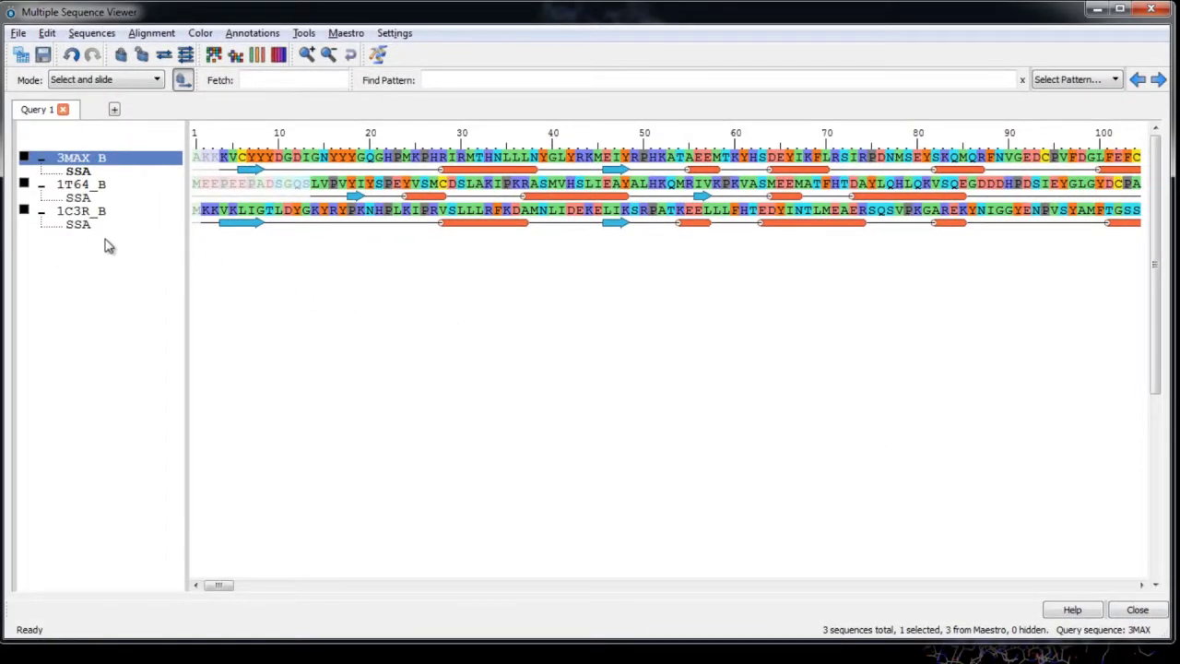
pyautogui.keyDown('shift'); pyautogui.click(97, 213); pyautogui.keyUp('shift')
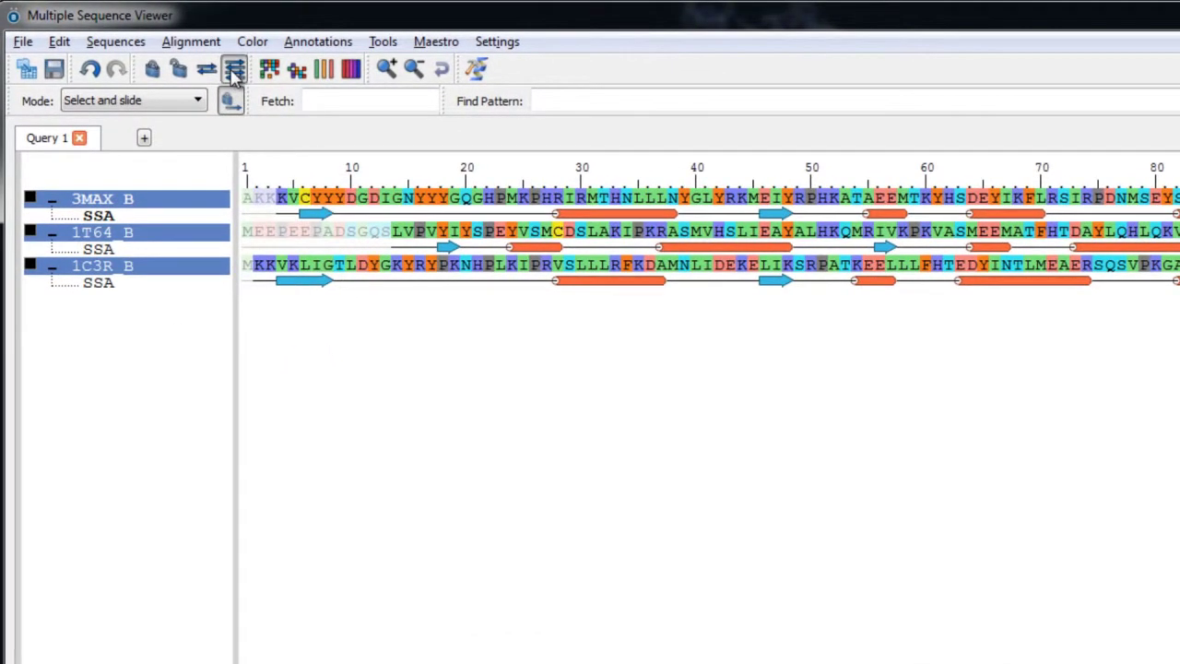
pyautogui.click(235, 72)
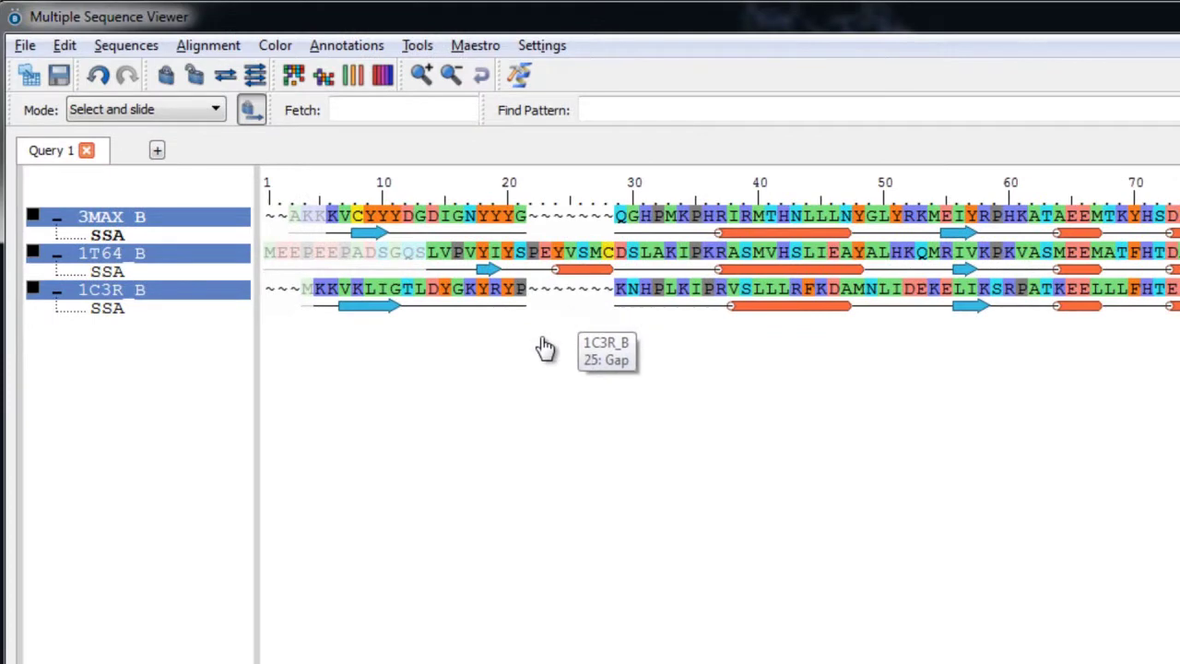
# Clear the sequence selection, collapse and re-expand the 1C3R_B rows, then clear all annotations.
pyautogui.hscroll(10, 719, 258)
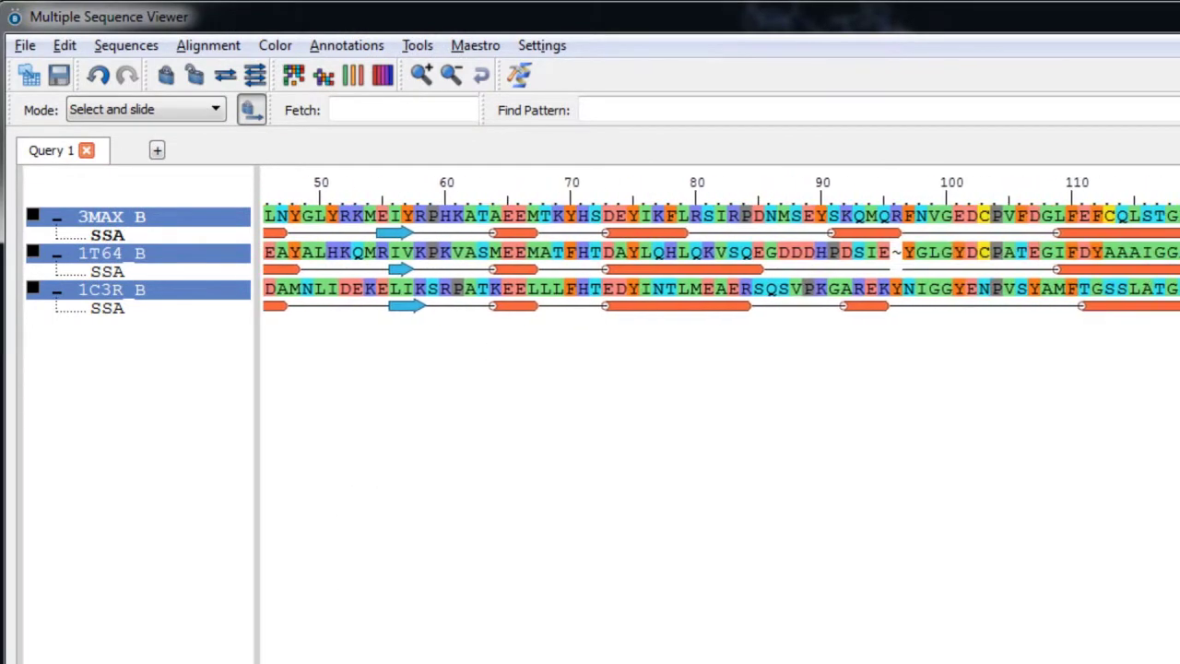
pyautogui.hscroll(-7, 719, 258)
pyautogui.hscroll(-5, 719, 258)
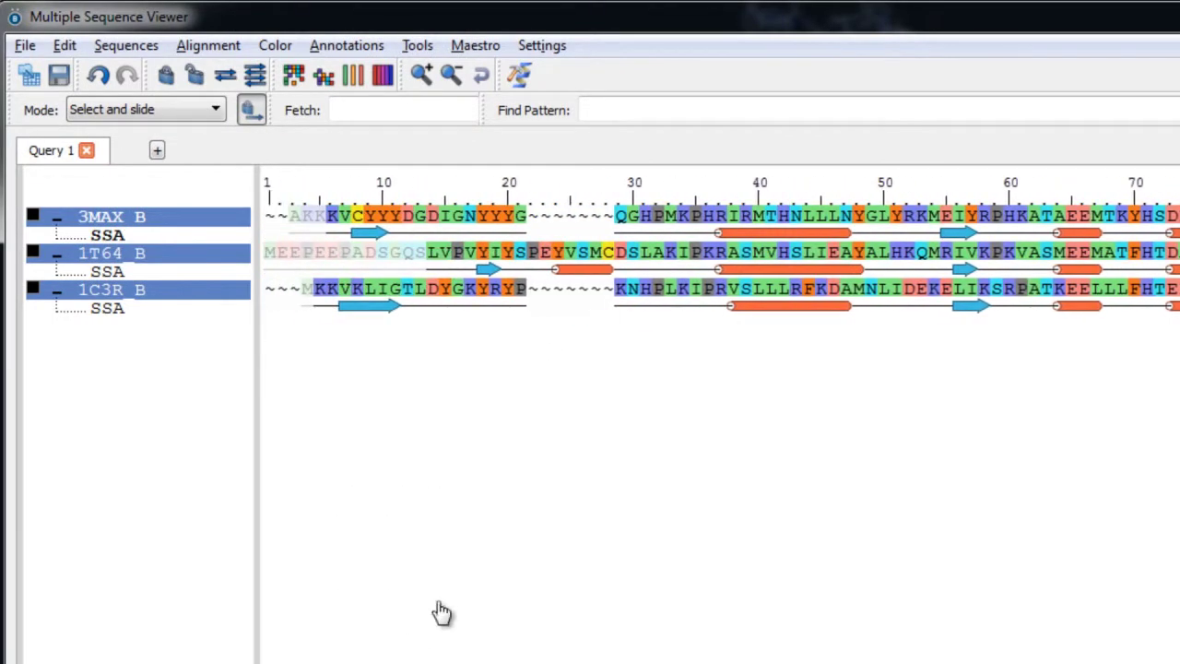
pyautogui.click(125, 382)
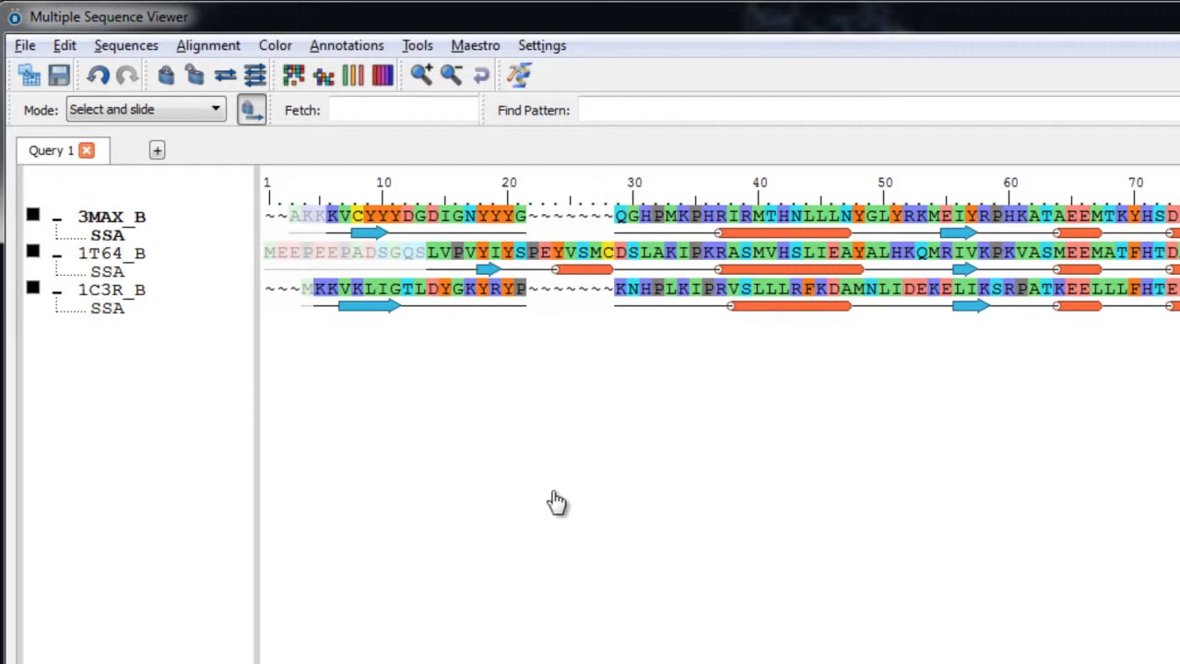
pyautogui.click(56, 289)
pyautogui.click(56, 290)
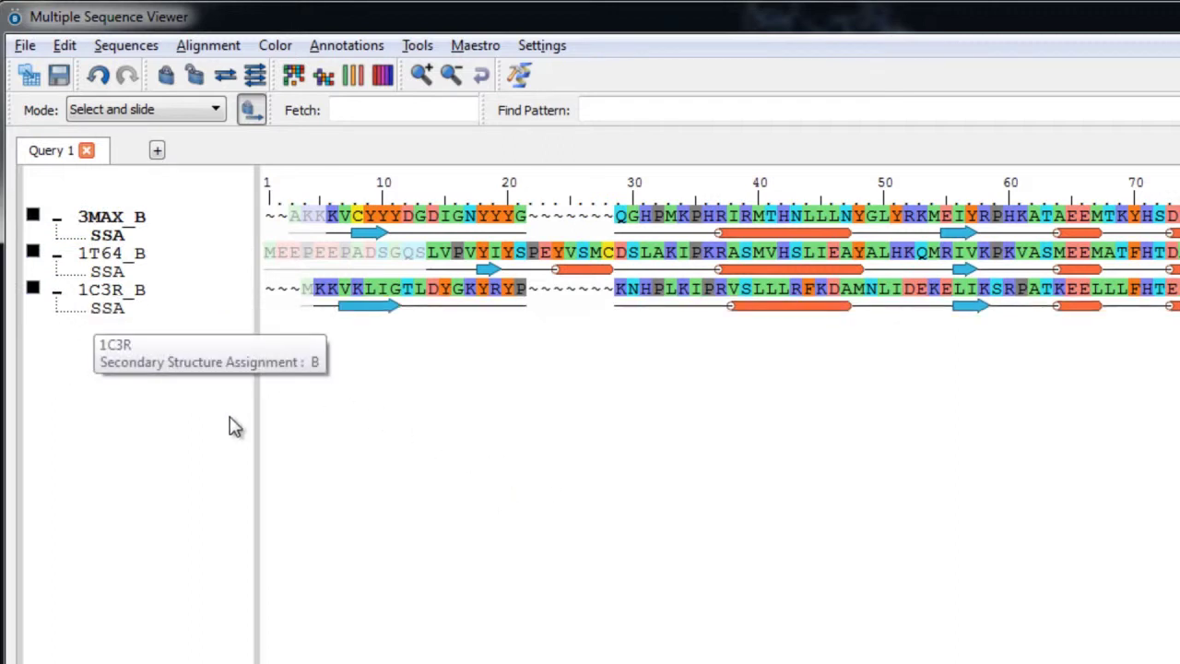
pyautogui.click(348, 46)
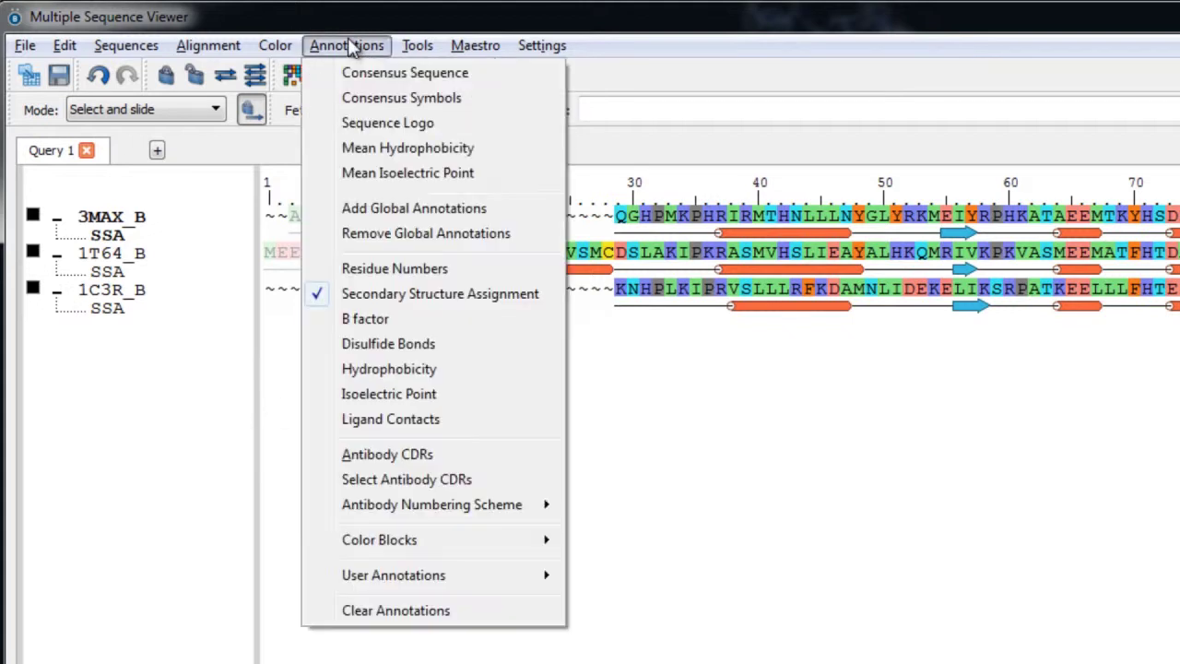
pyautogui.click(467, 617)
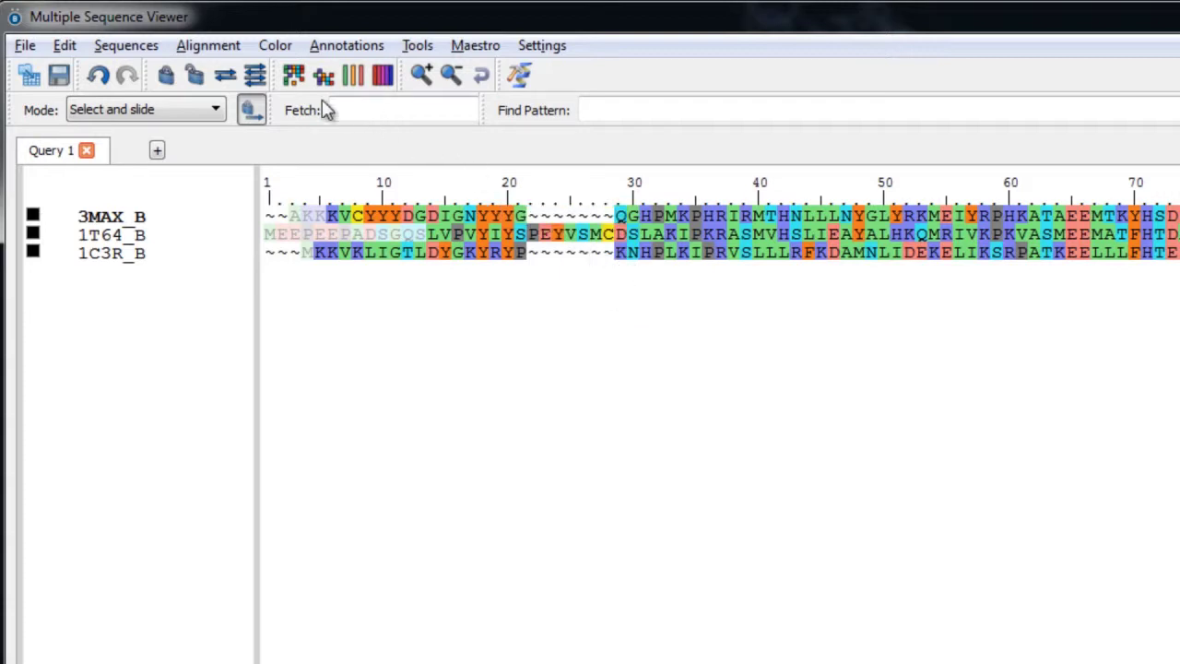
# Turn on Color Matching Residues Only and Weight Colors by Alignment Quality.
pyautogui.click(295, 81)
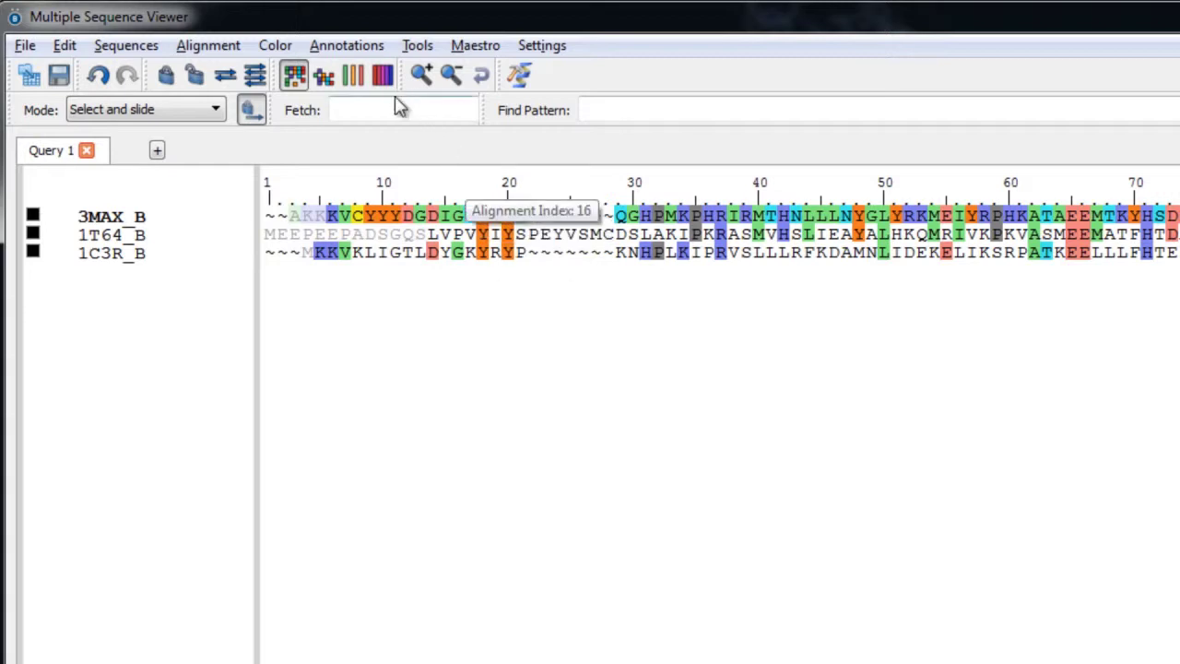
pyautogui.click(351, 81)
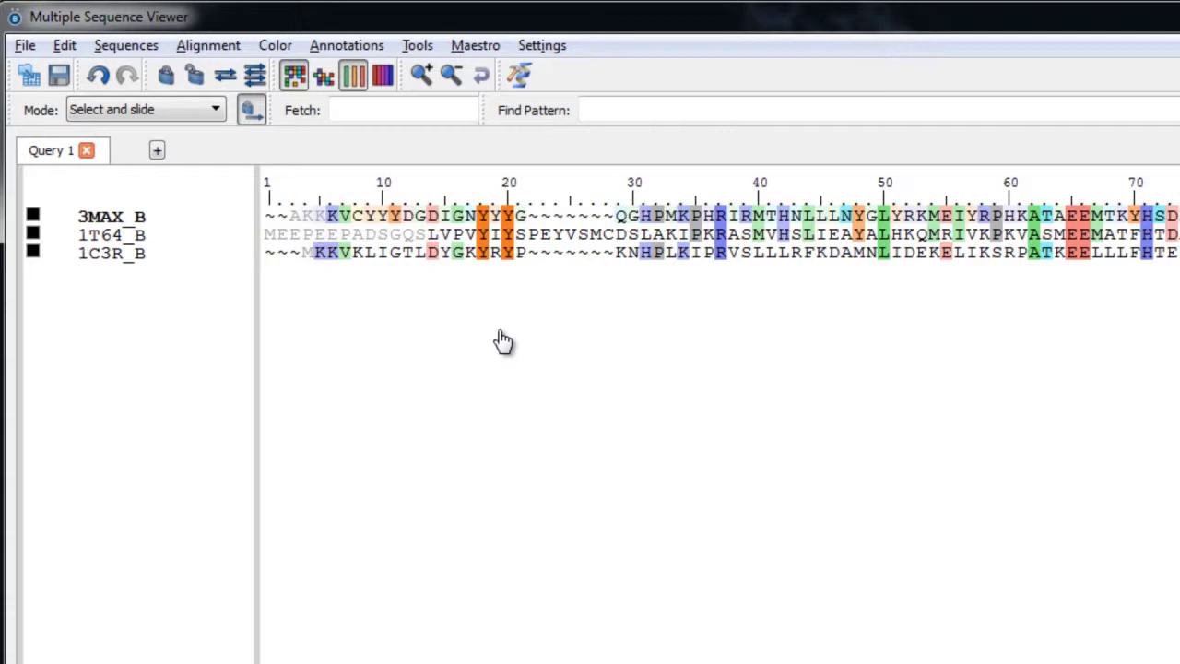
pyautogui.moveTo(505, 256)
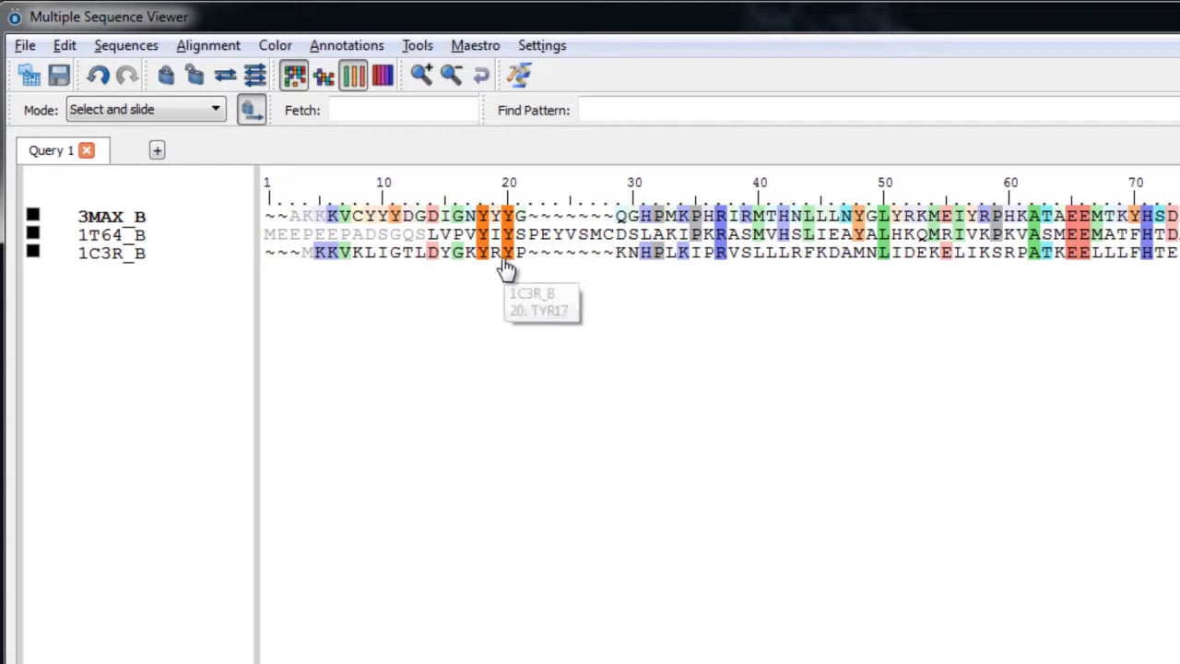
pyautogui.moveTo(721, 262)
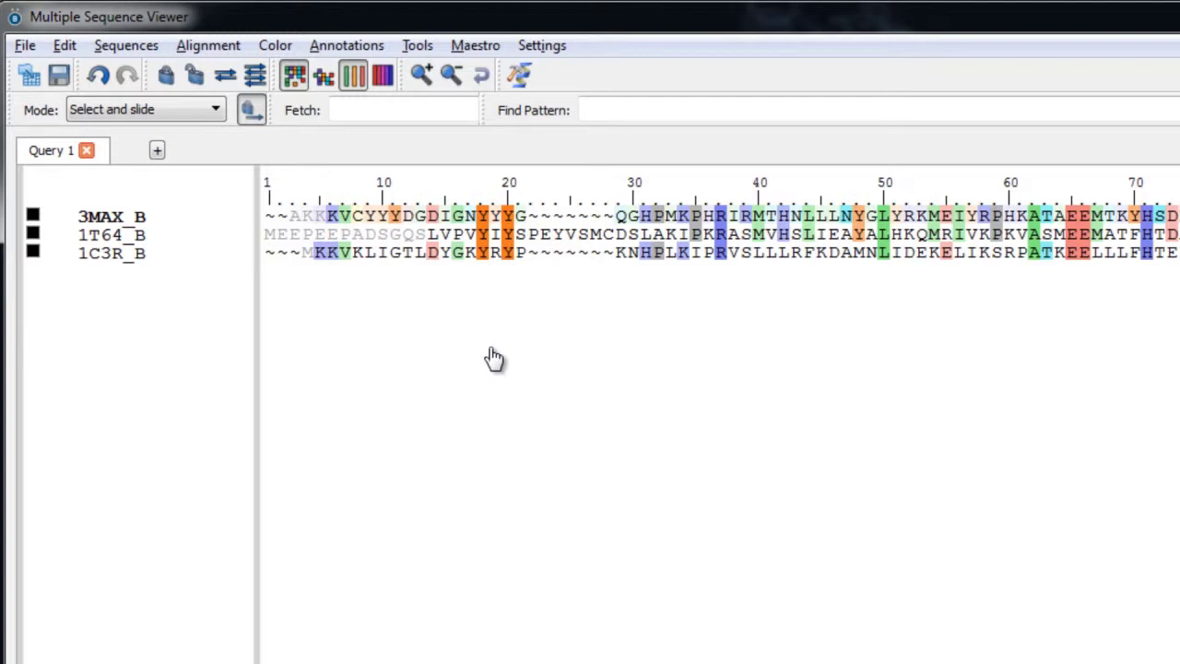
# Add Ligand Contacts annotation tracks (LLX, TSN) beneath each chain.
pyautogui.click(339, 51)
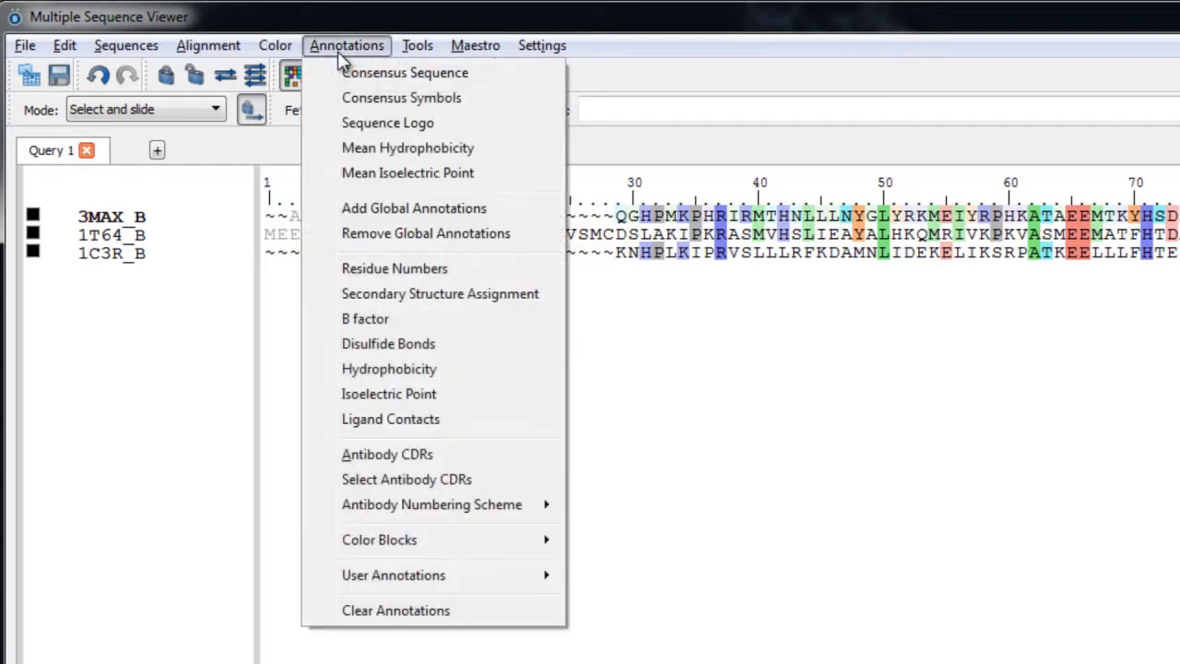
pyautogui.click(461, 420)
pyautogui.hscroll(20, 719, 258)
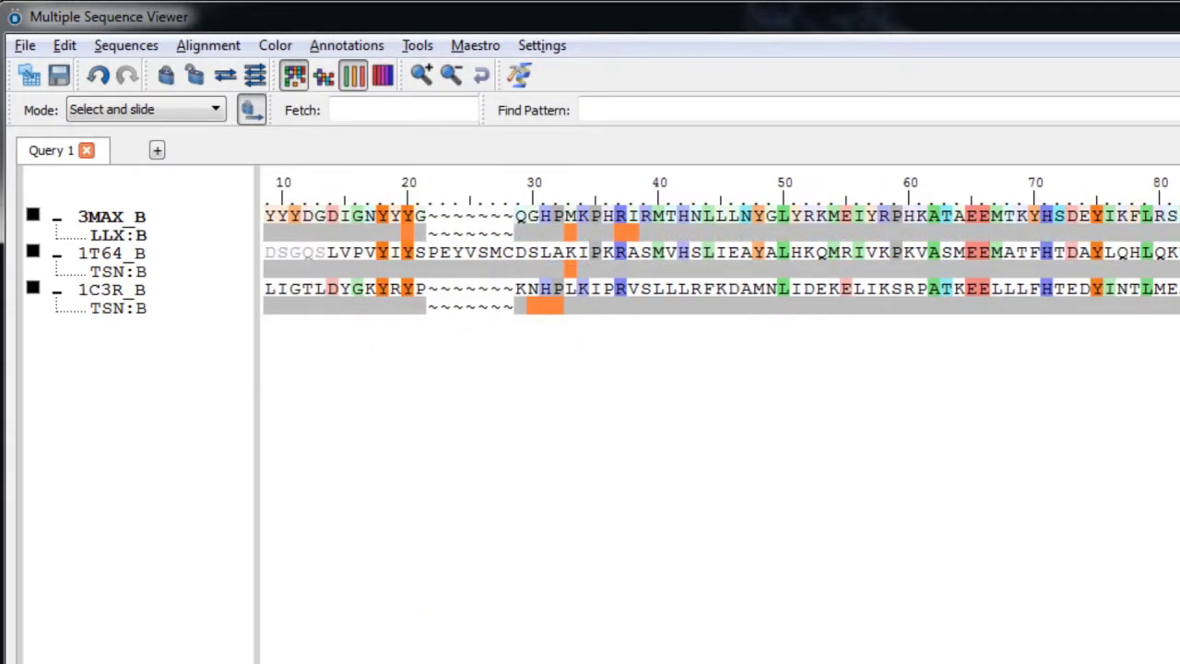
pyautogui.hscroll(2, 718, 258)
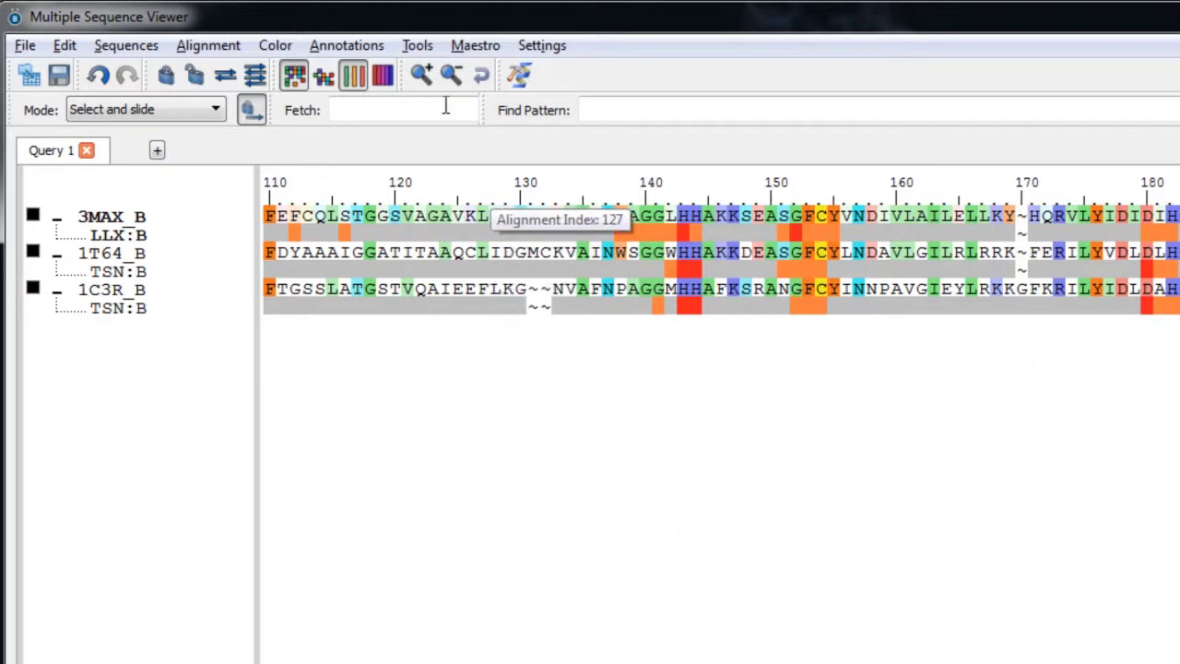
# Add B factor bar tracks beneath each chain.
pyautogui.click(347, 48)
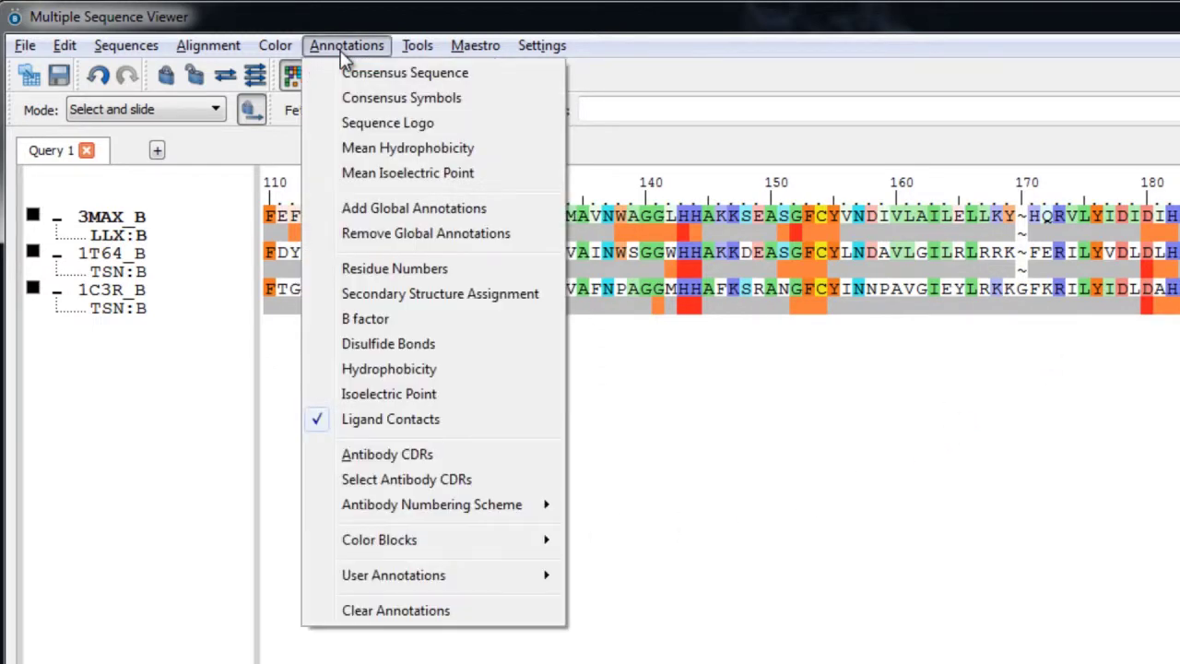
pyautogui.click(325, 325)
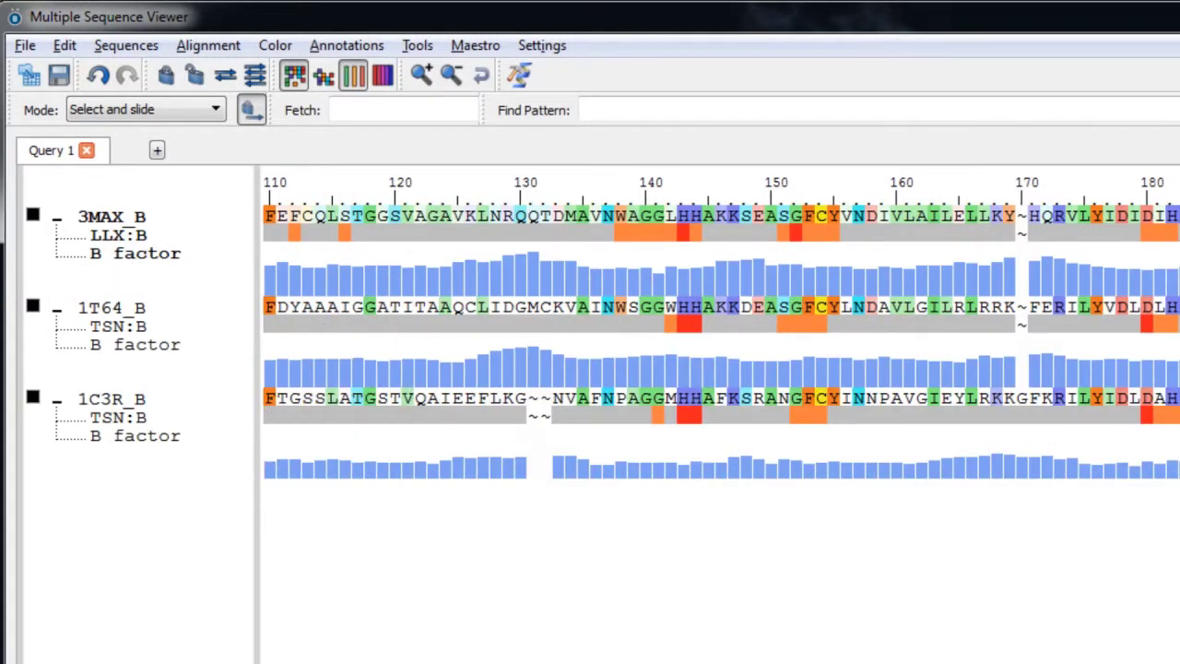
pyautogui.hscroll(-15, 1047, 217)
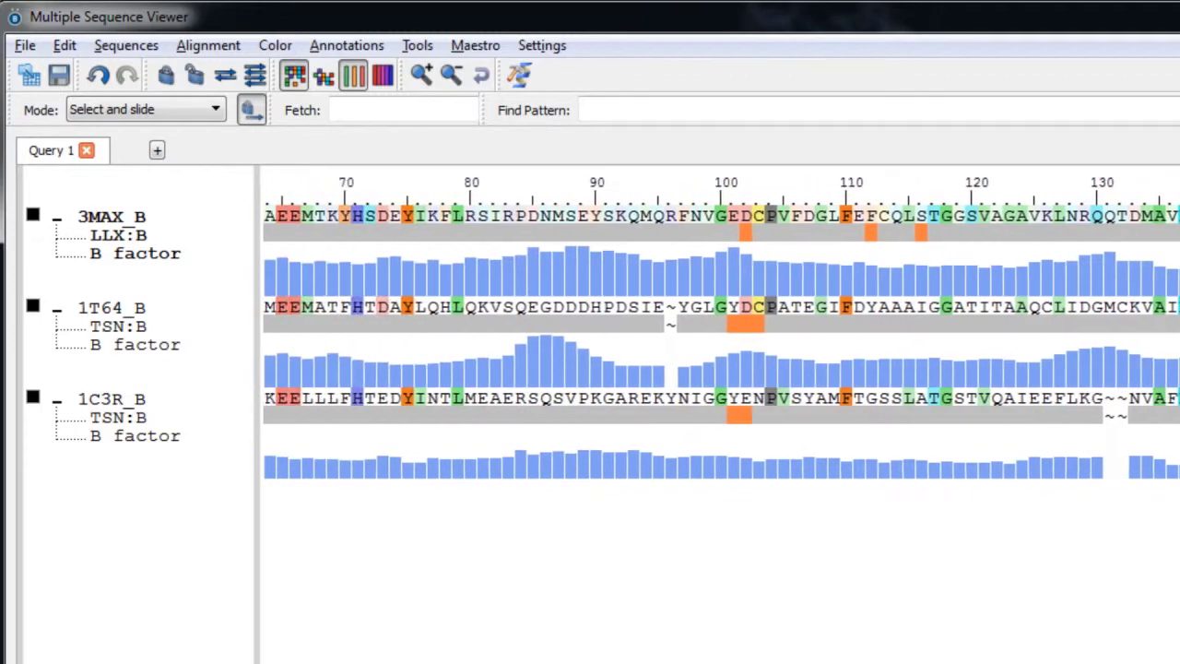
pyautogui.hscroll(-10, 719, 350)
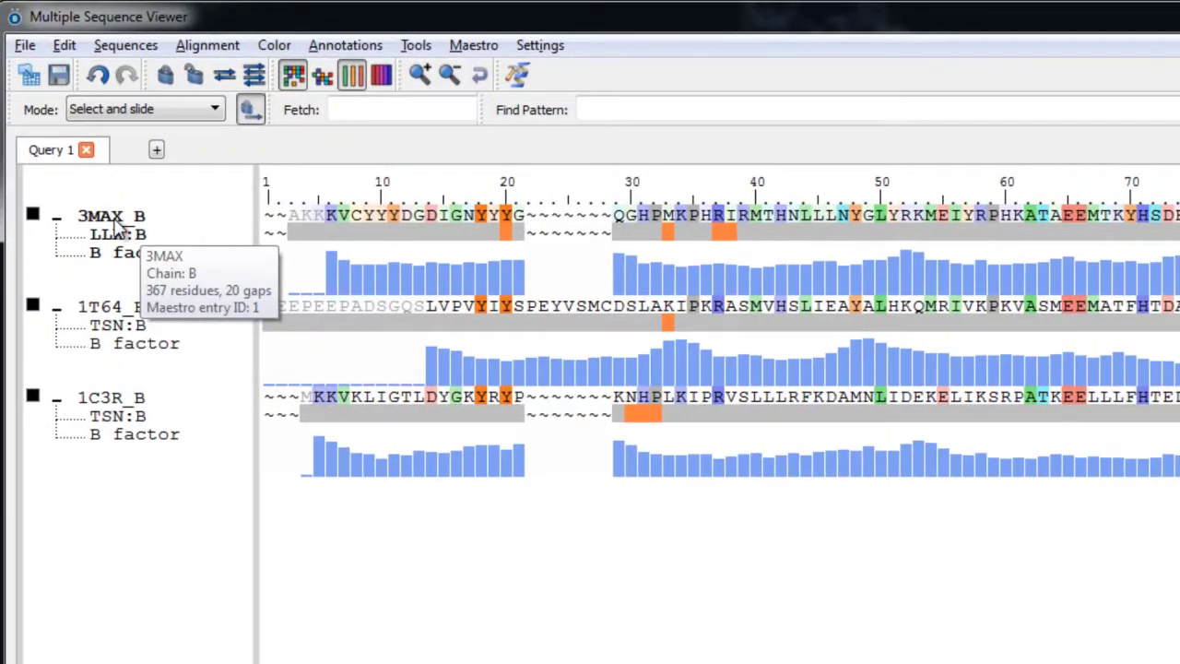
# Run a Remote (NCBI) BLAST homolog search for 3MAX_B with Filter Genomes enabled.
pyautogui.rightClick(117, 226)
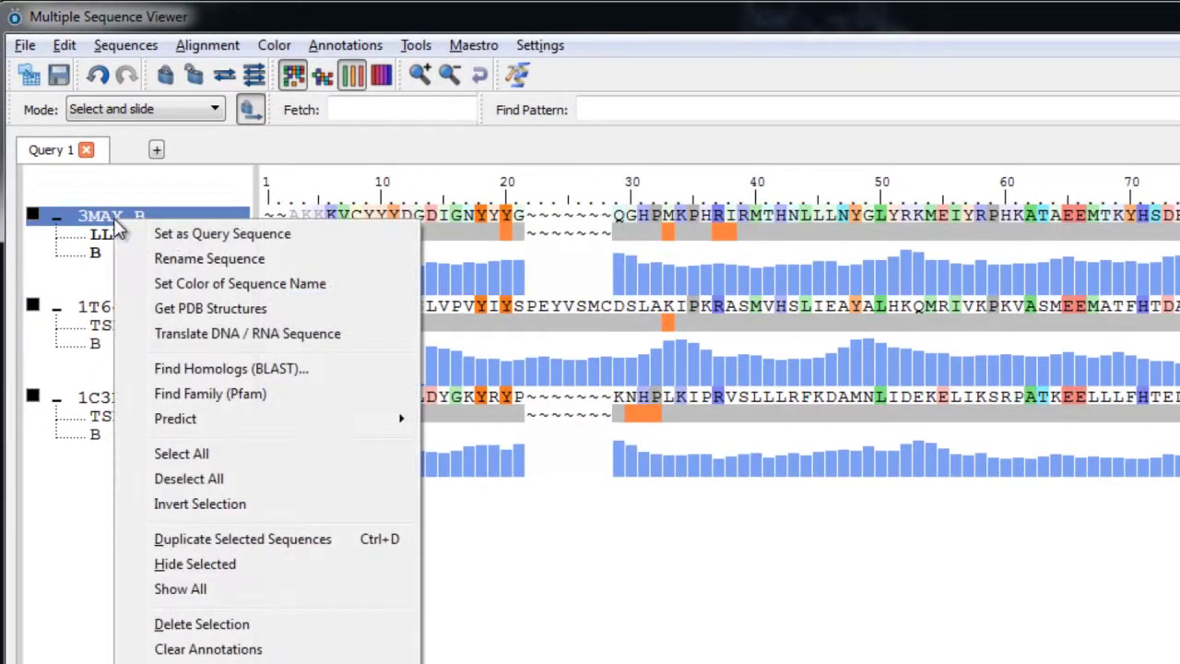
pyautogui.click(316, 377)
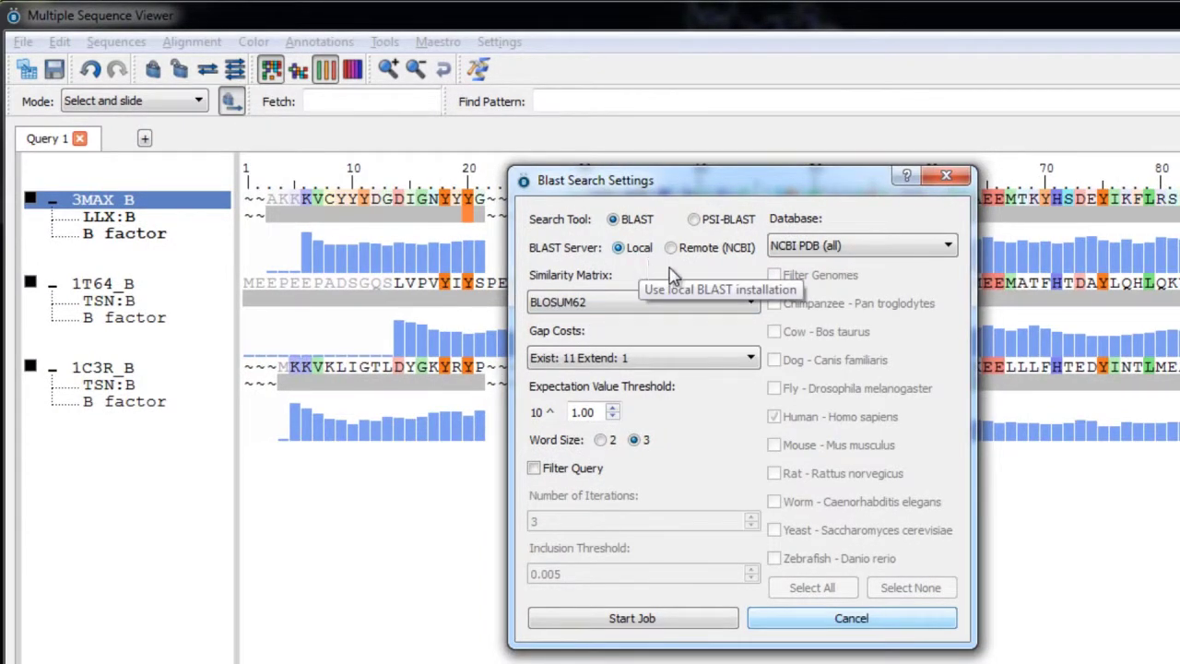
pyautogui.click(682, 247)
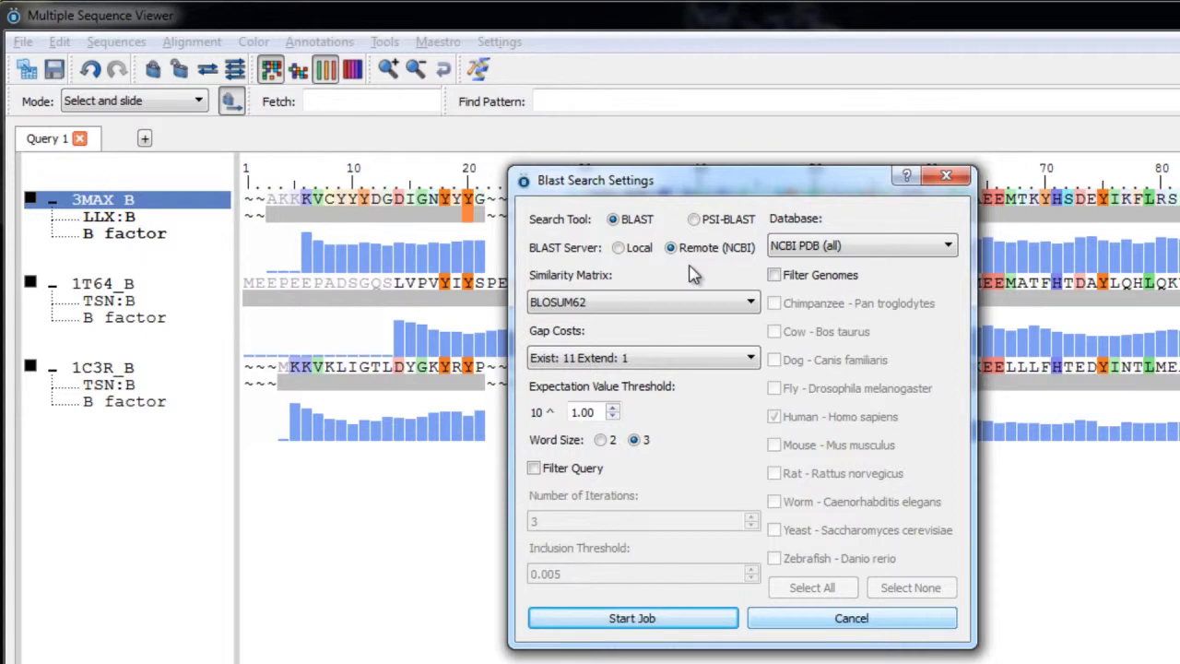
pyautogui.click(774, 276)
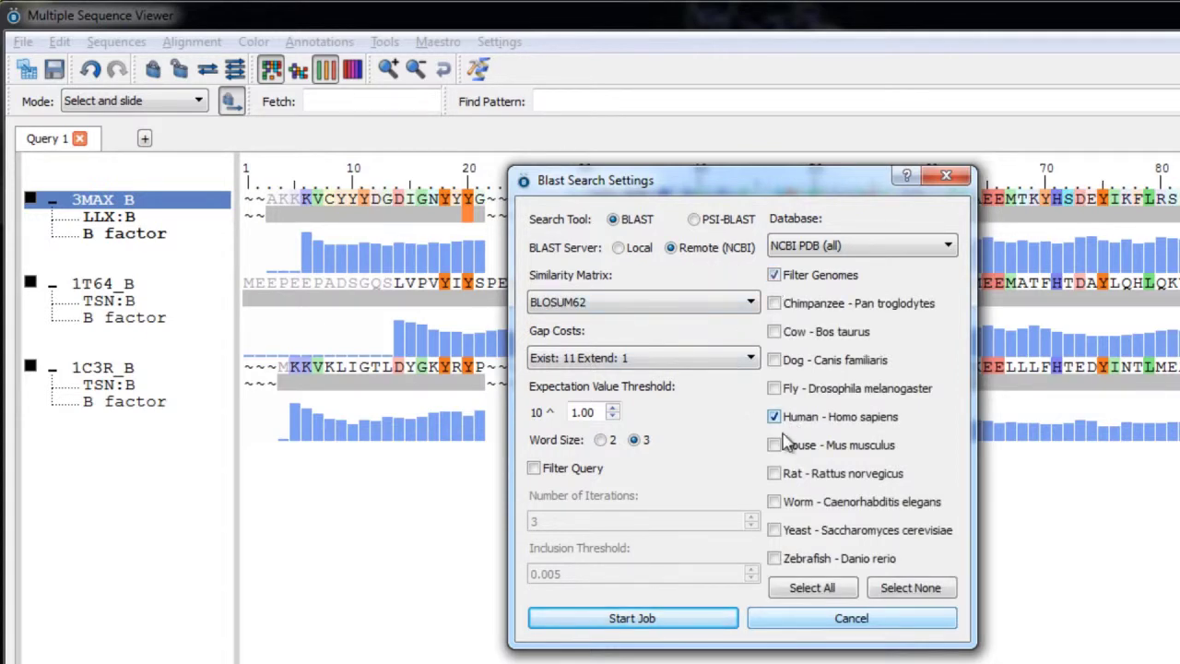
pyautogui.click(635, 619)
pyautogui.click(668, 505)
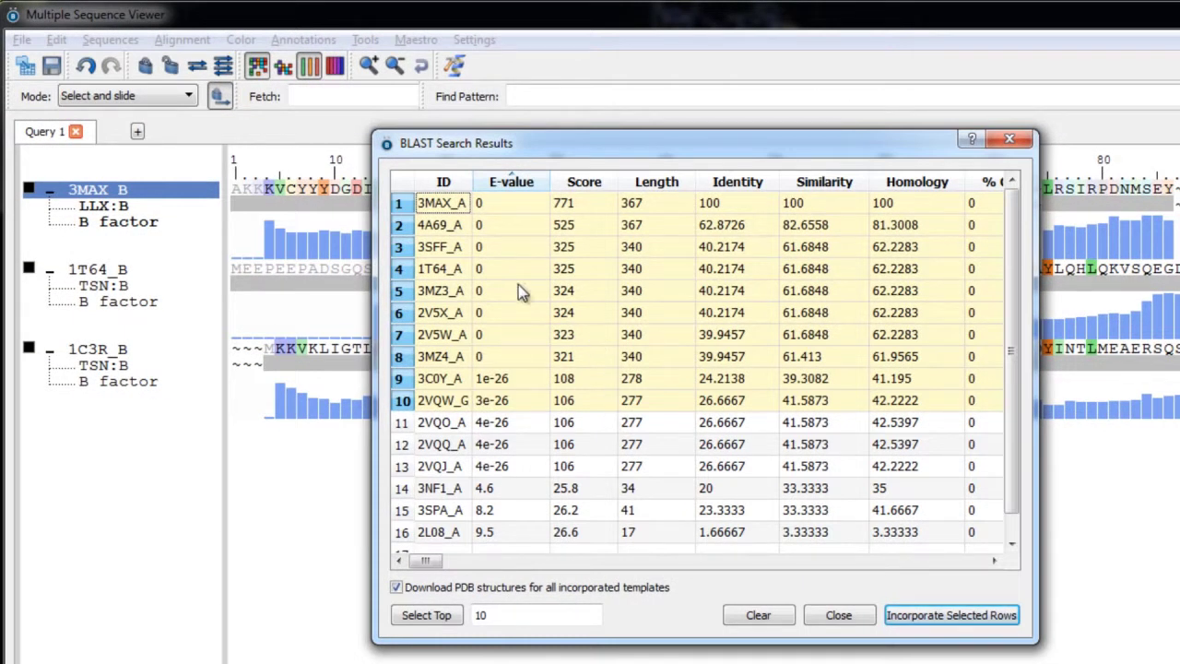
# Incorporate only the 2V5W_A hit into the alignment, then open the Help Manuals Index.
pyautogui.click(448, 247)
pyautogui.click(442, 335)
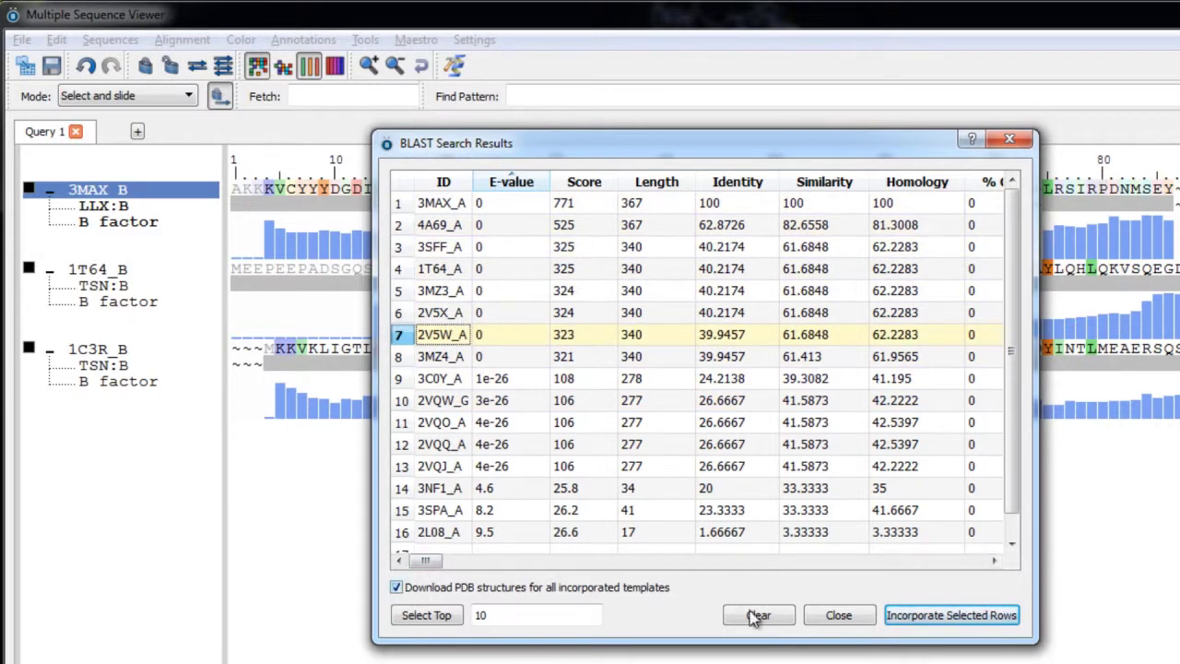
pyautogui.click(982, 623)
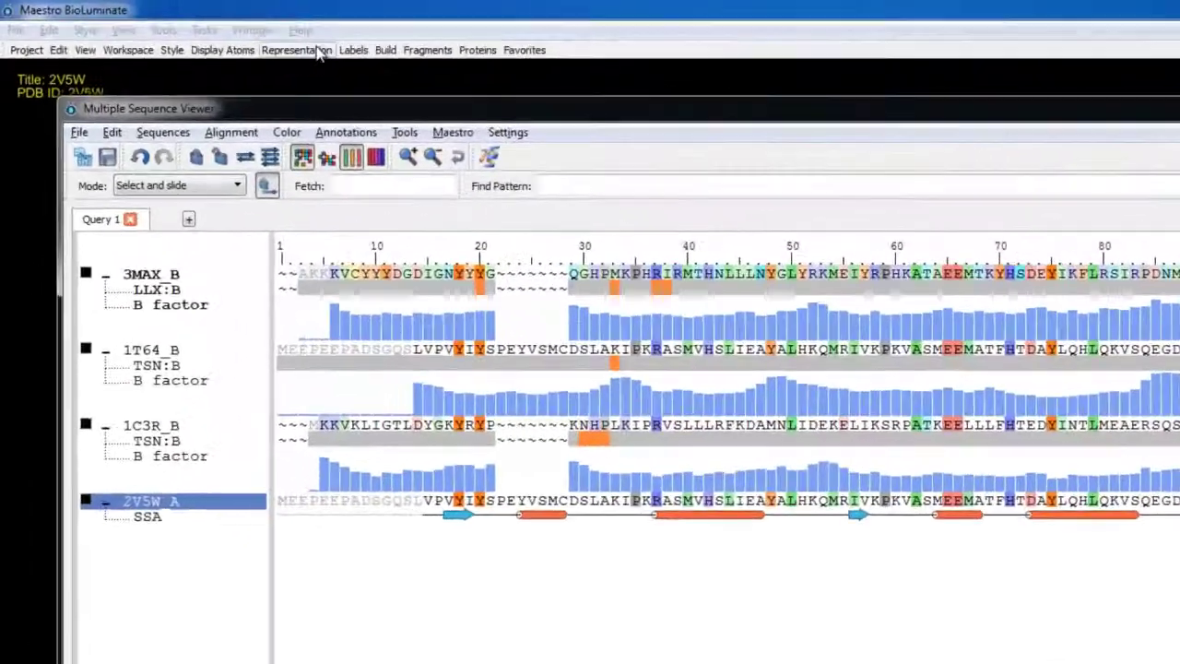
pyautogui.click(195, 19)
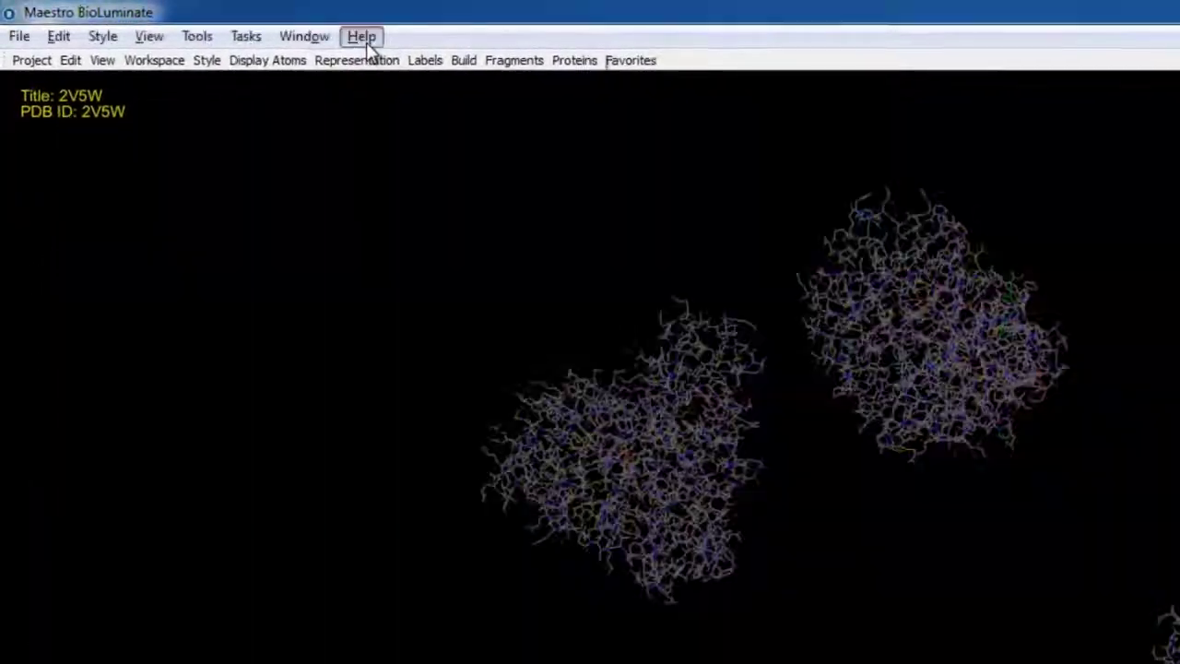
pyautogui.click(502, 127)
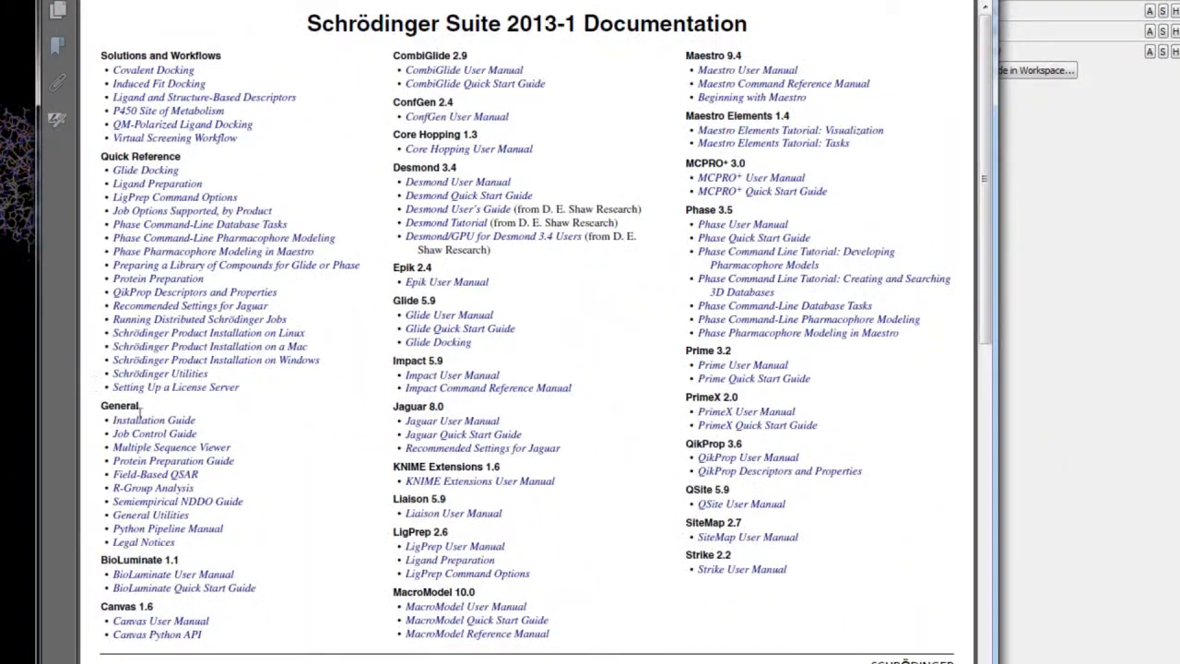